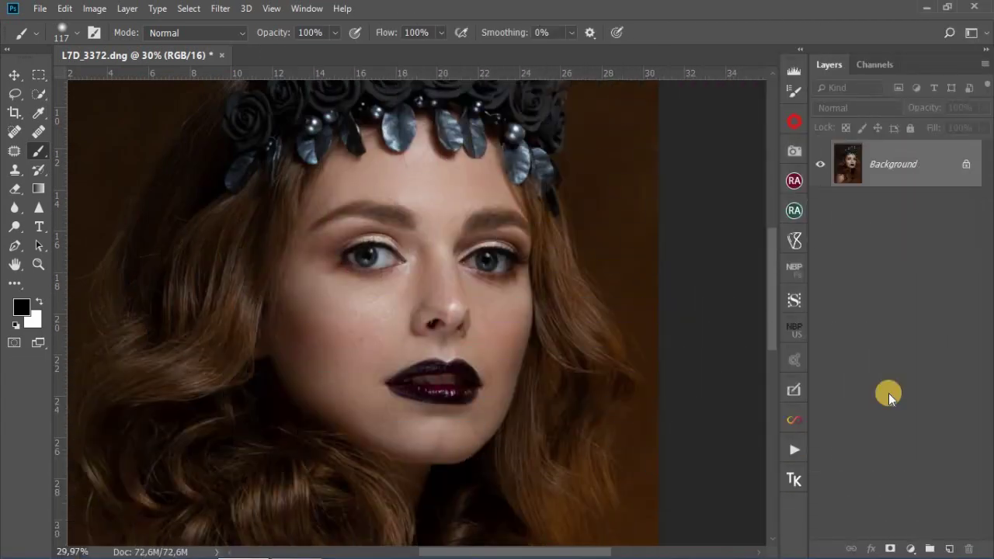
- Show Action 1296 expanded in the Actions panel, from Layer Via Copy to Stop
left_click(795, 451)
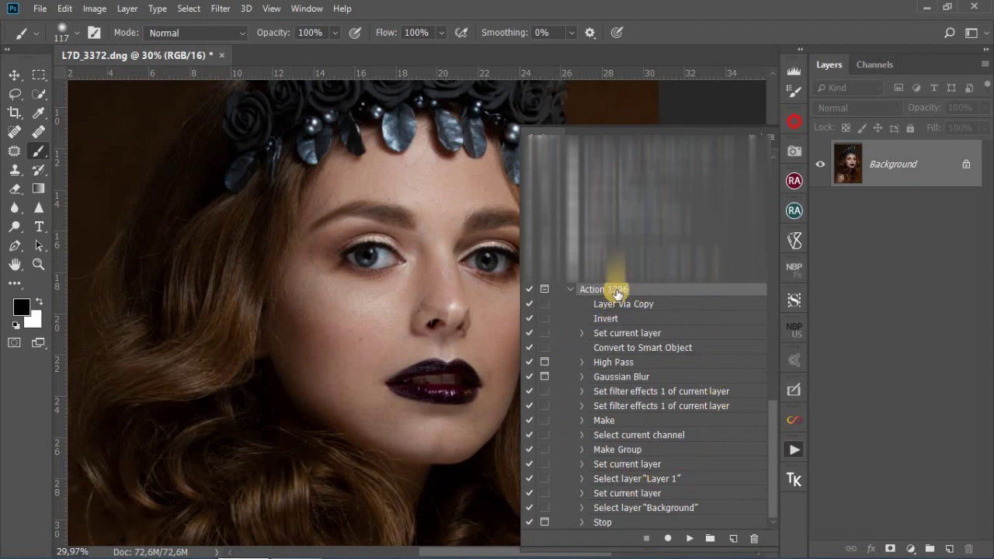
- Play Action 1296, accepting High Pass 4,0 and Gaussian Blur 3,6 pixels, and dismiss its warnings
left_click(688, 539)
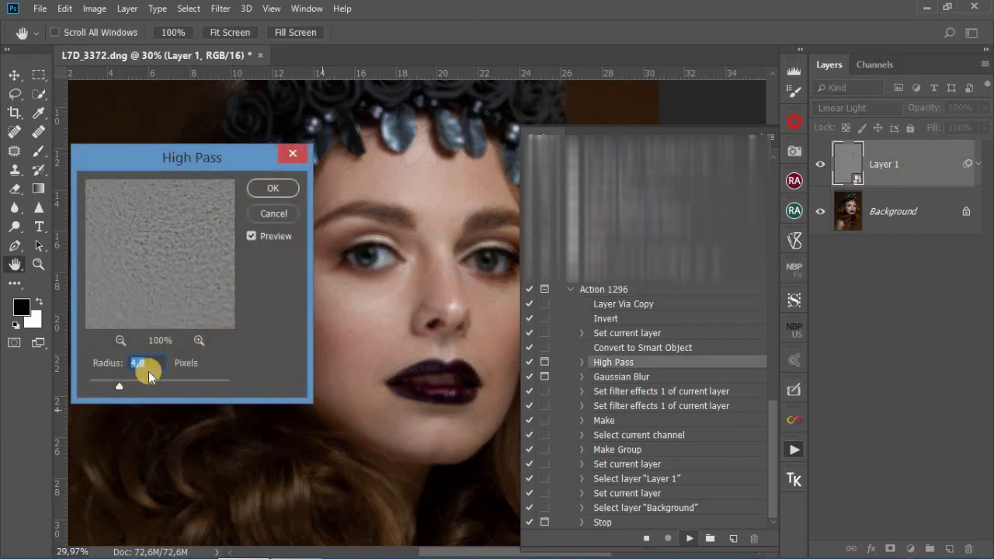
left_click(263, 191)
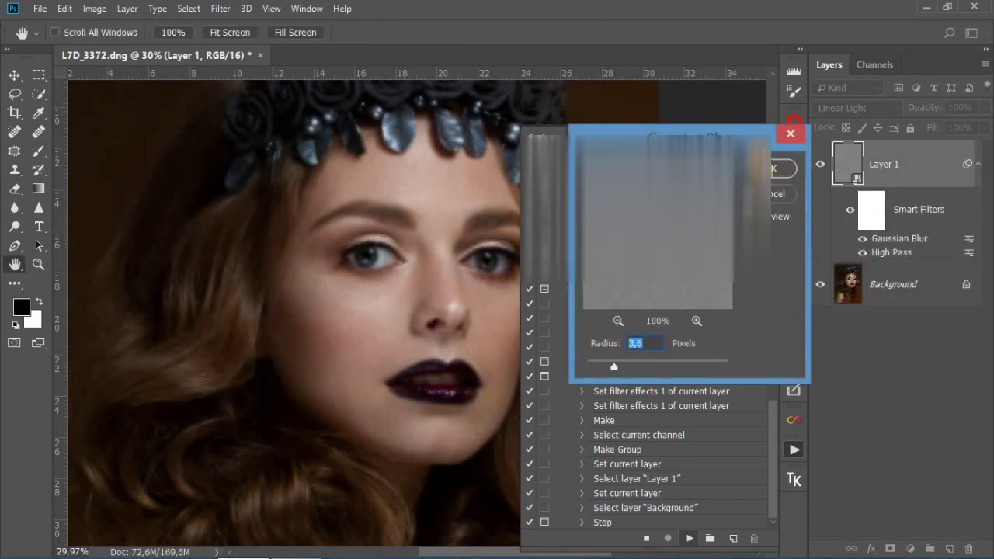
key("Return")
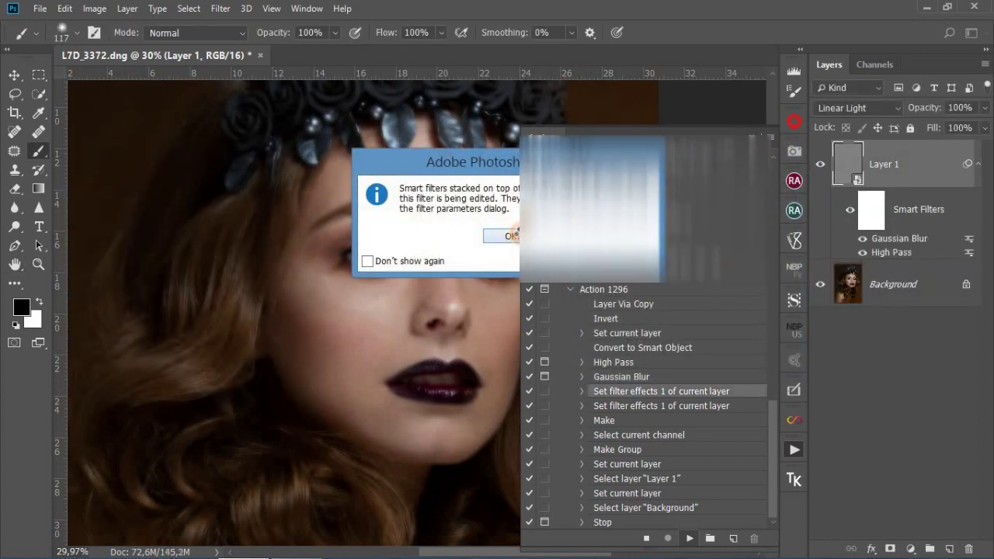
left_click(512, 235)
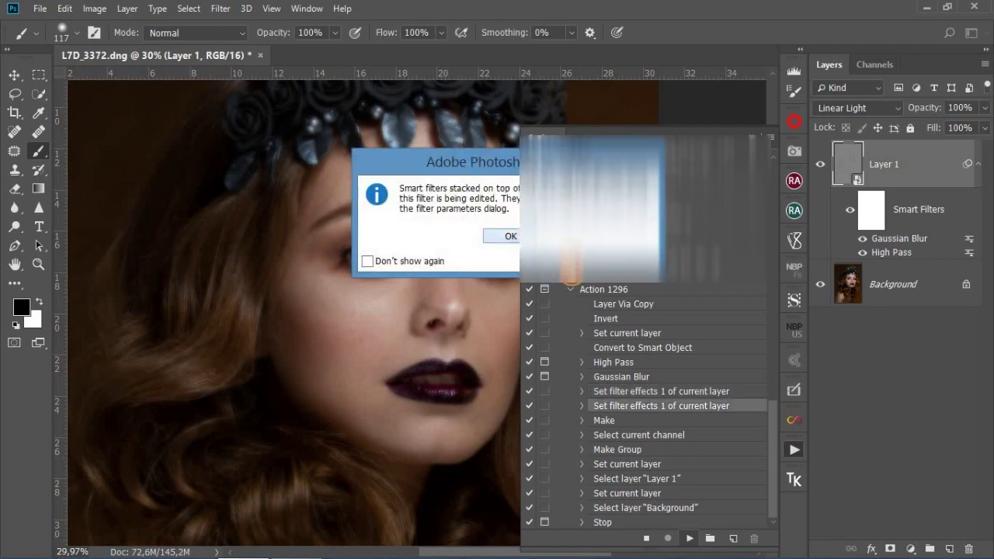
left_click(511, 235)
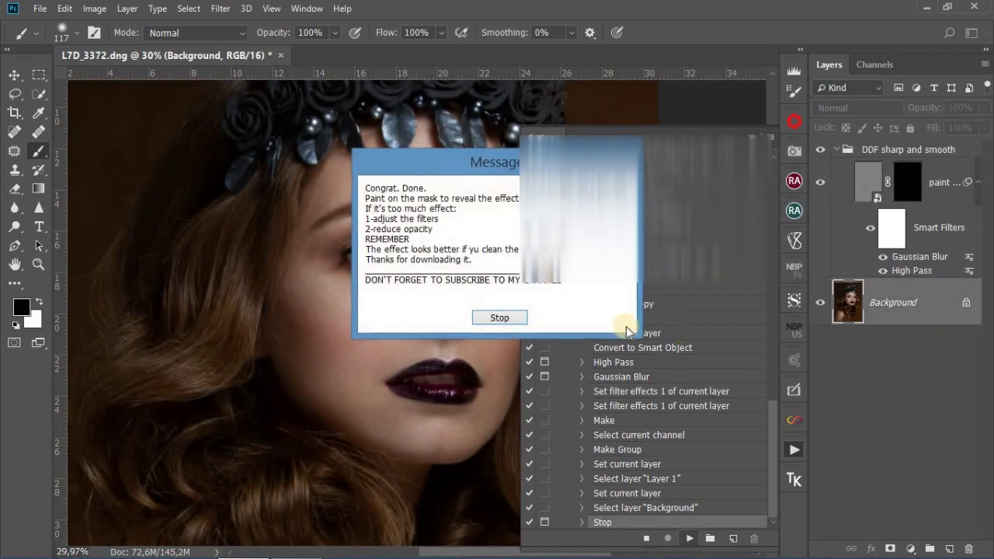
left_click(514, 317)
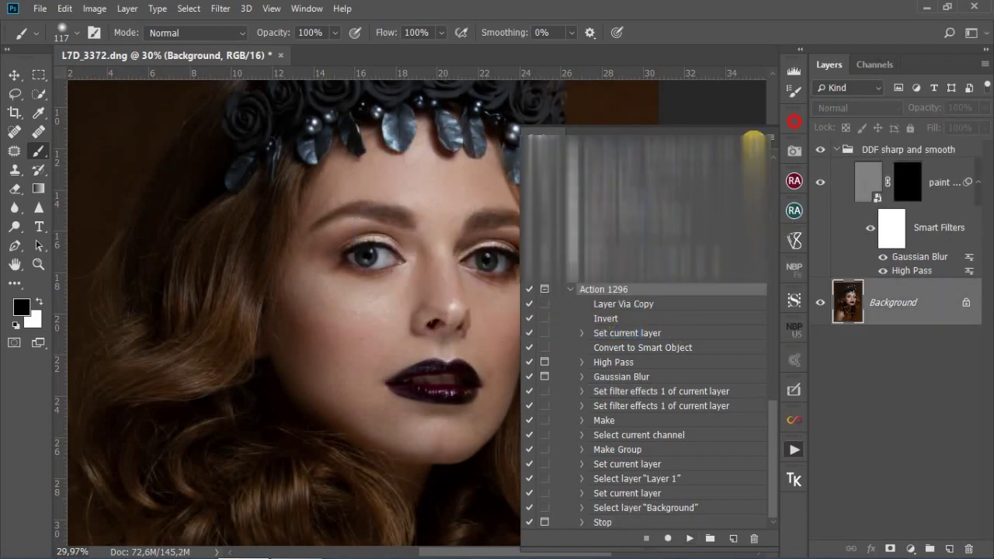
left_click(752, 132)
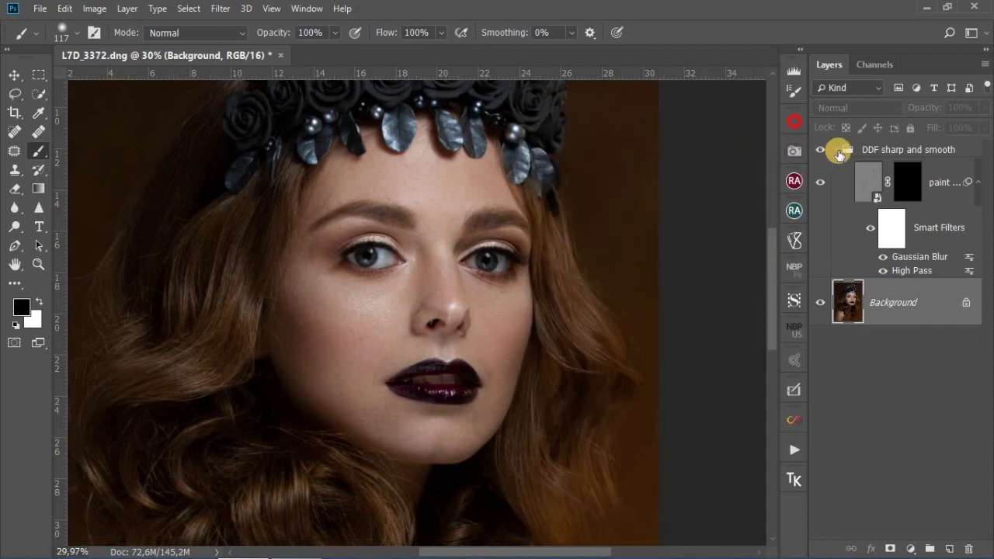
- Target the 'paint here' layer mask with white as foreground and zoom in on the forehead
left_click(910, 185)
key("x")
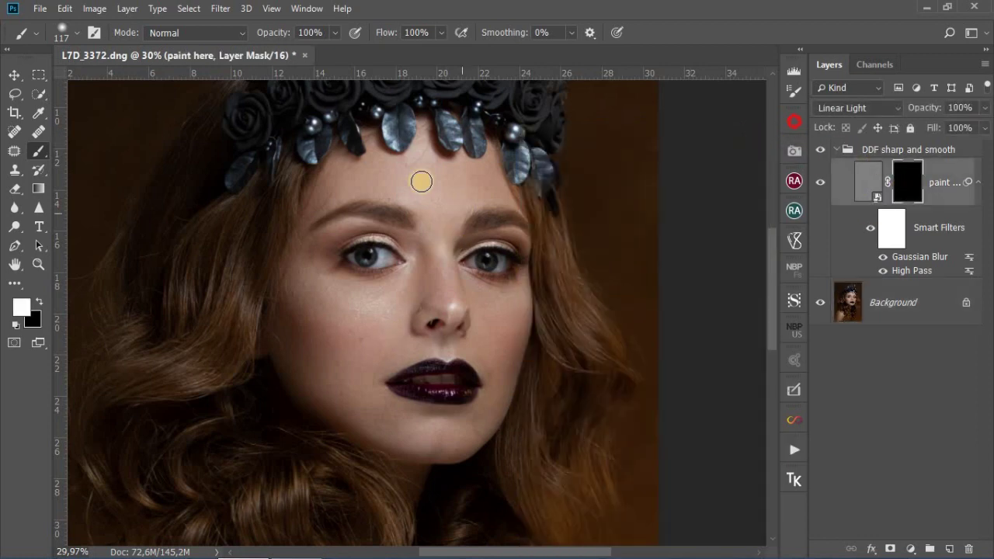
scroll(433, 181, "up", 2)
scroll(433, 181, "up", 1)
scroll(428, 171, "up", 1)
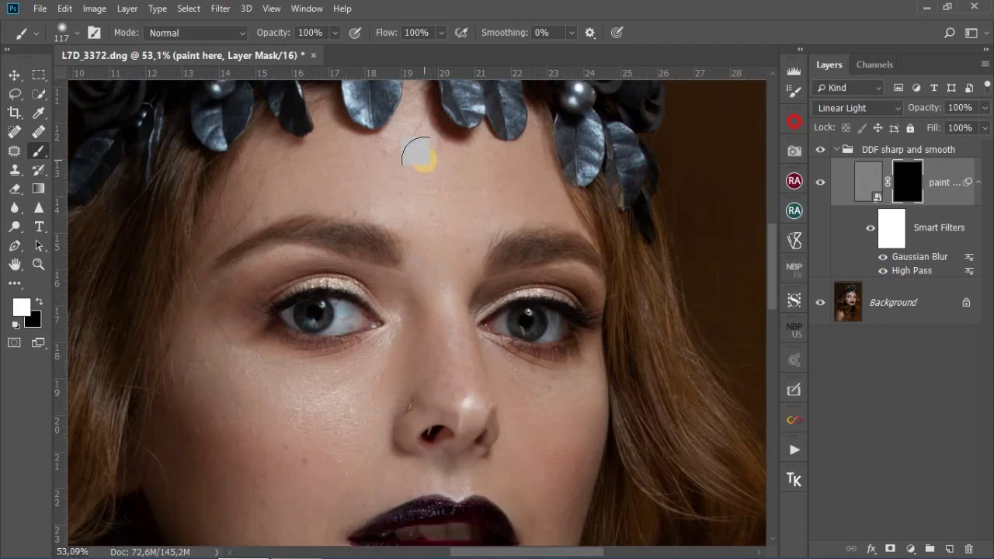
scroll(417, 156, "up", 5)
scroll(422, 160, "up", 1)
scroll(424, 160, "up", 1)
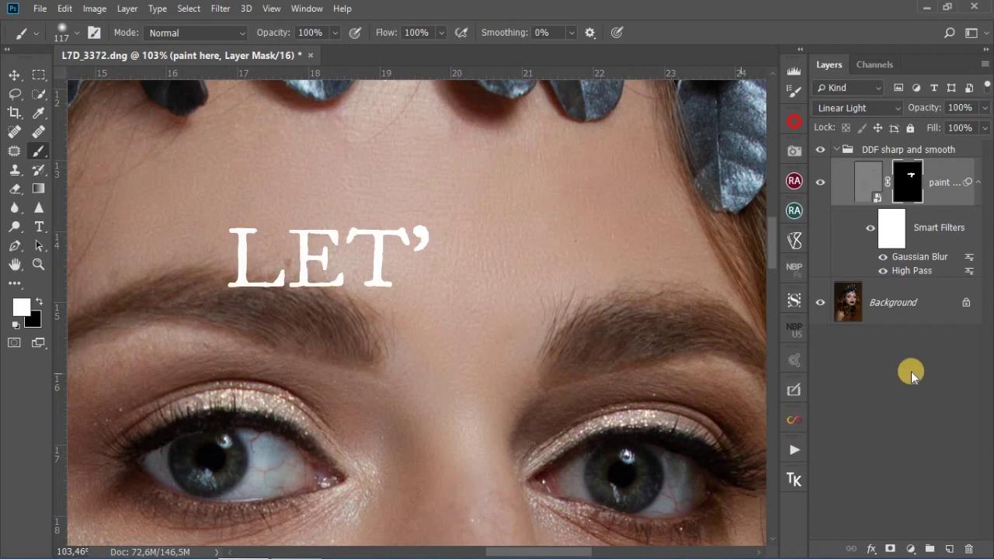
- Delete the 'DDF sharp and smooth' group and return to the Background layer
left_click(836, 147)
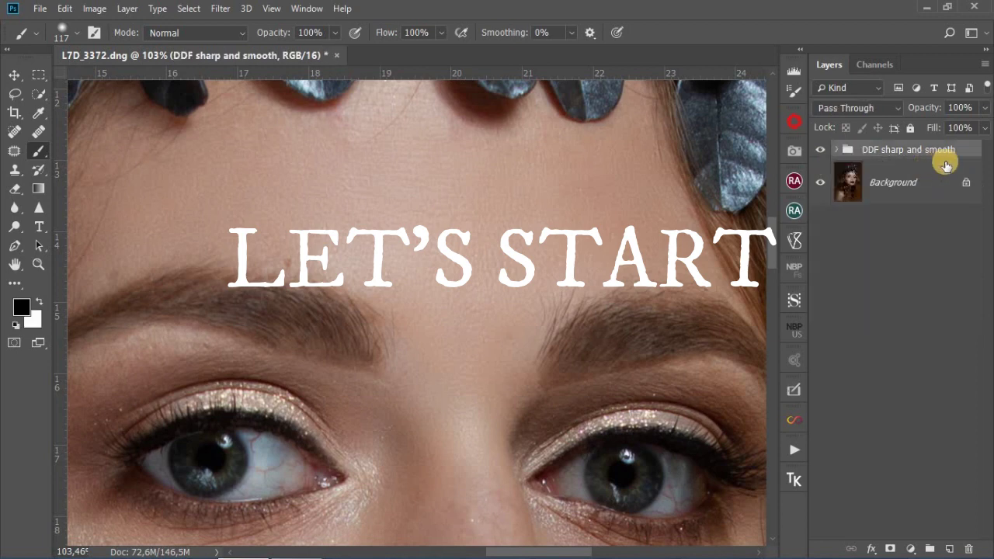
left_click_drag(954, 150, 968, 548)
scroll(336, 213, "down", 2, "alt")
scroll(336, 213, "down", 1, "alt")
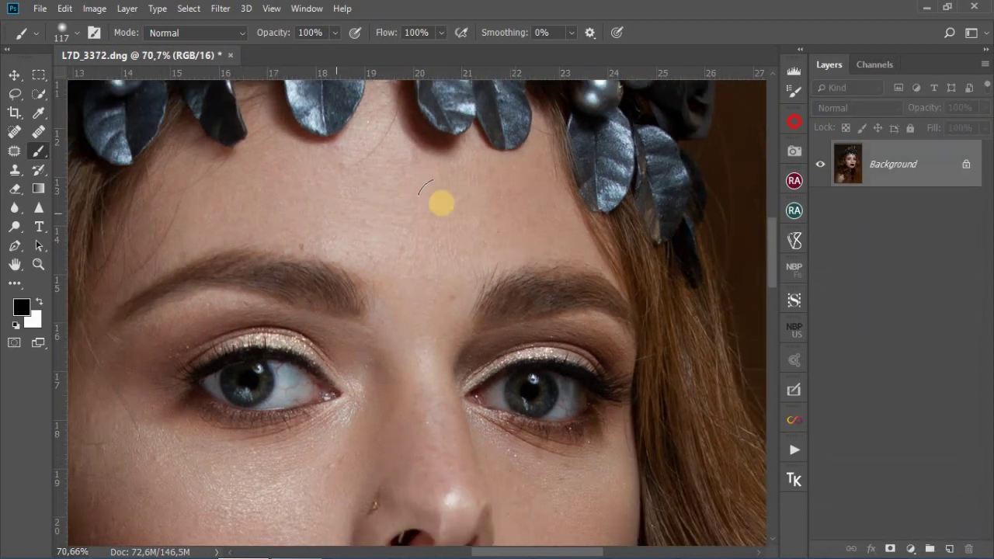
scroll(442, 204, "down", 2, "alt")
scroll(524, 197, "down", 1, "alt")
scroll(523, 197, "down", 1, "alt")
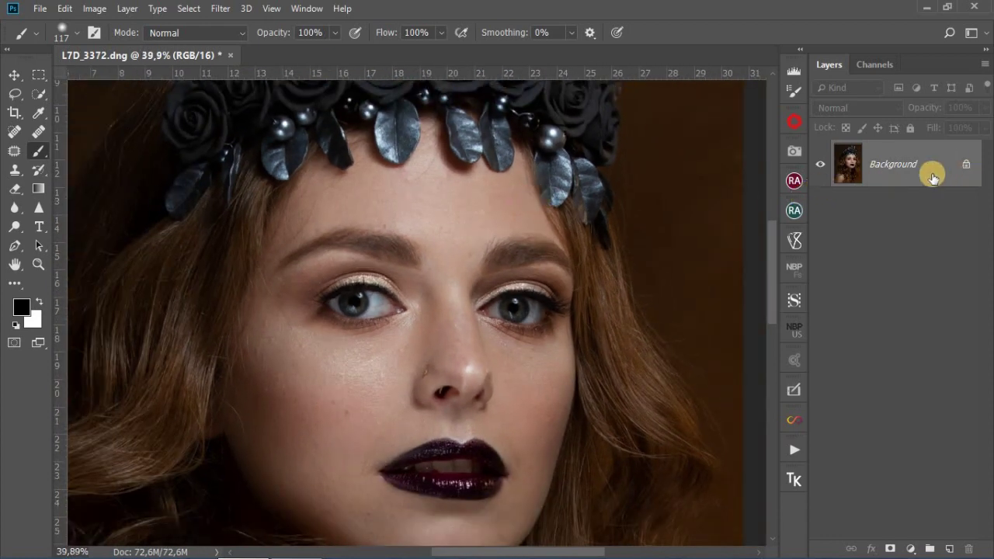
- Duplicate the Background as Layer 1, invert it, and set its blend mode to Linear Light
key("ctrl+j")
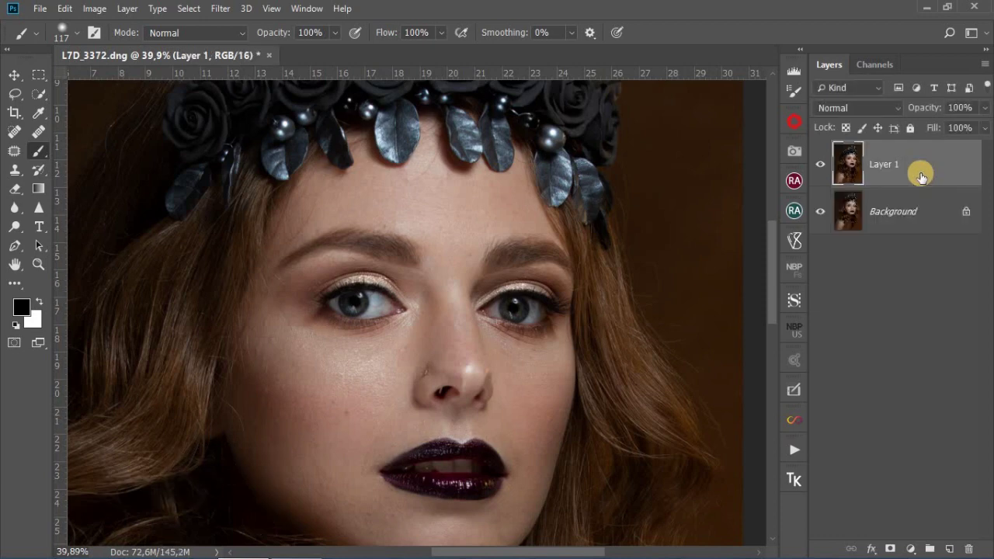
key("ctrl+i")
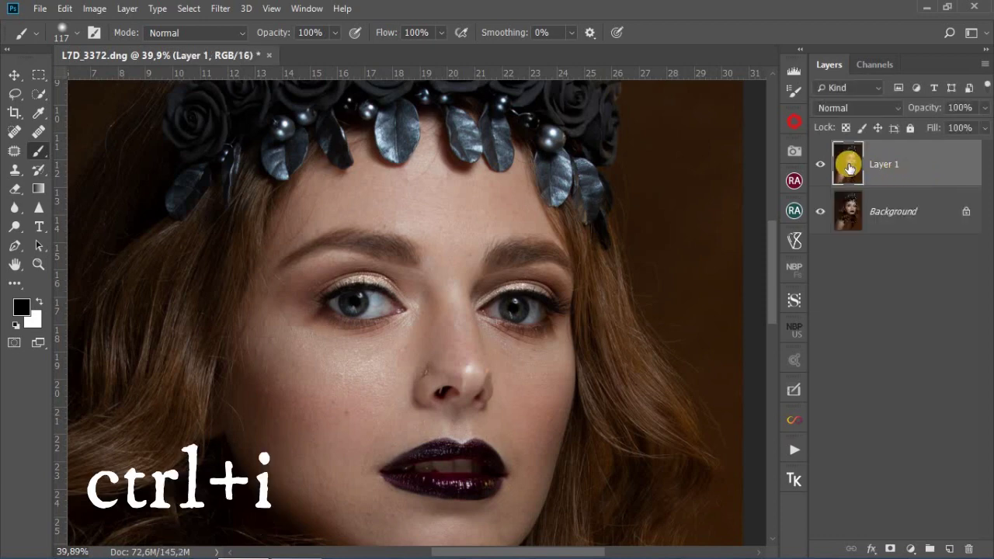
left_click_drag(849, 168, 852, 170)
key("ctrl+i")
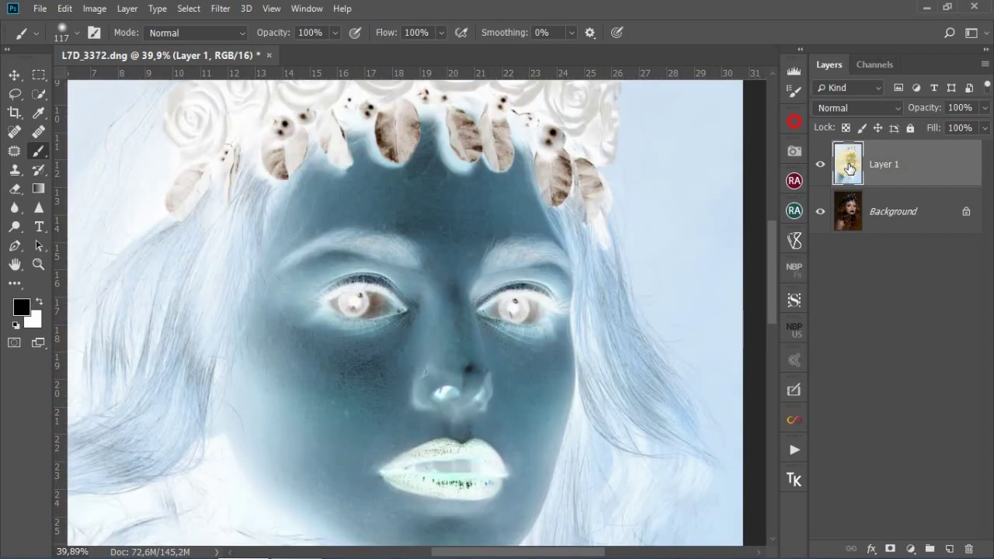
left_click(851, 107)
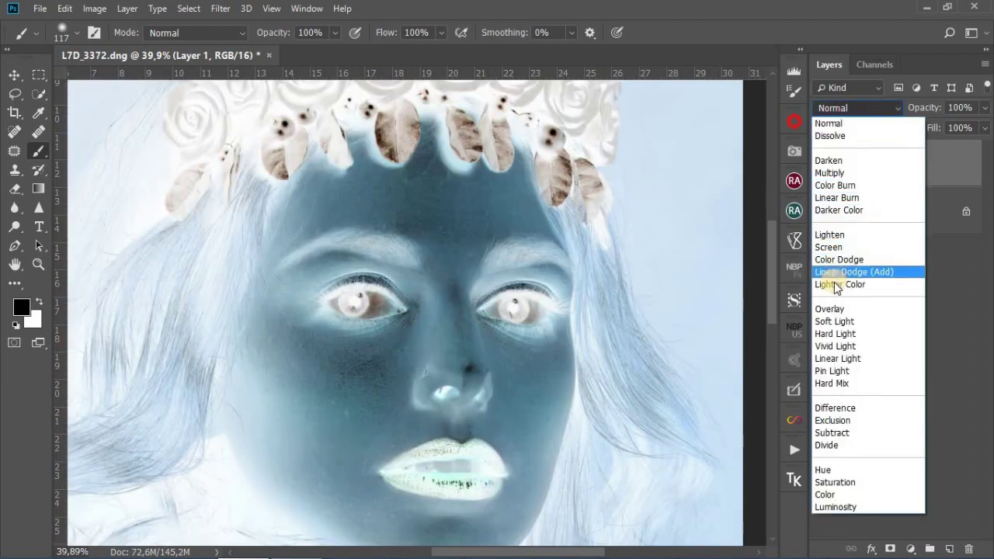
left_click(840, 359)
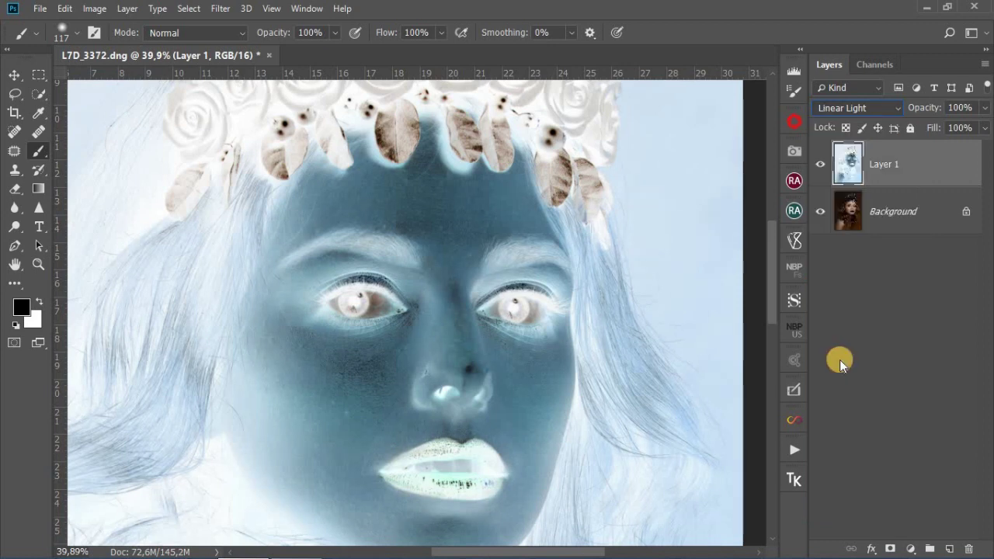
- Convert Layer 1 to a smart object and apply a High Pass smart filter of 2,0 pixels
right_click(929, 174)
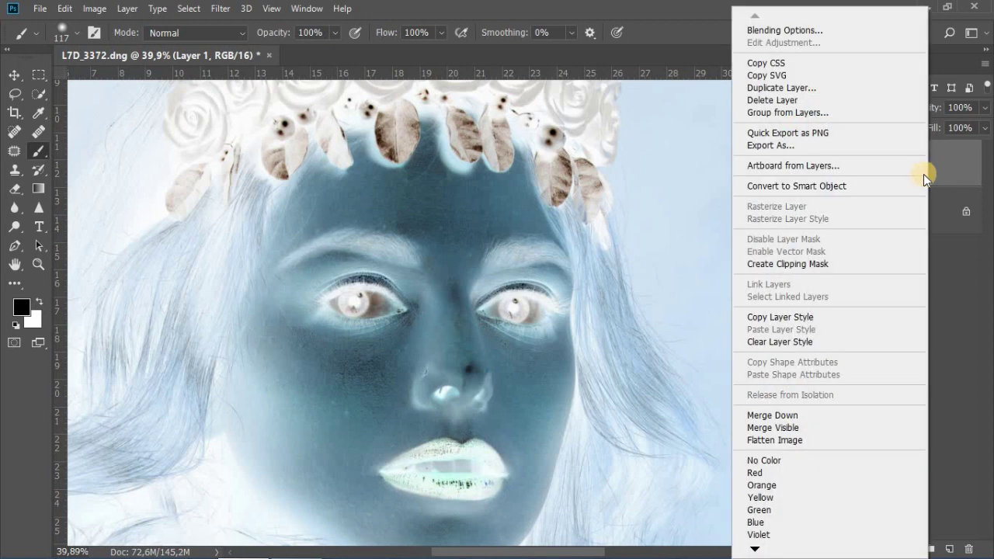
left_click(882, 186)
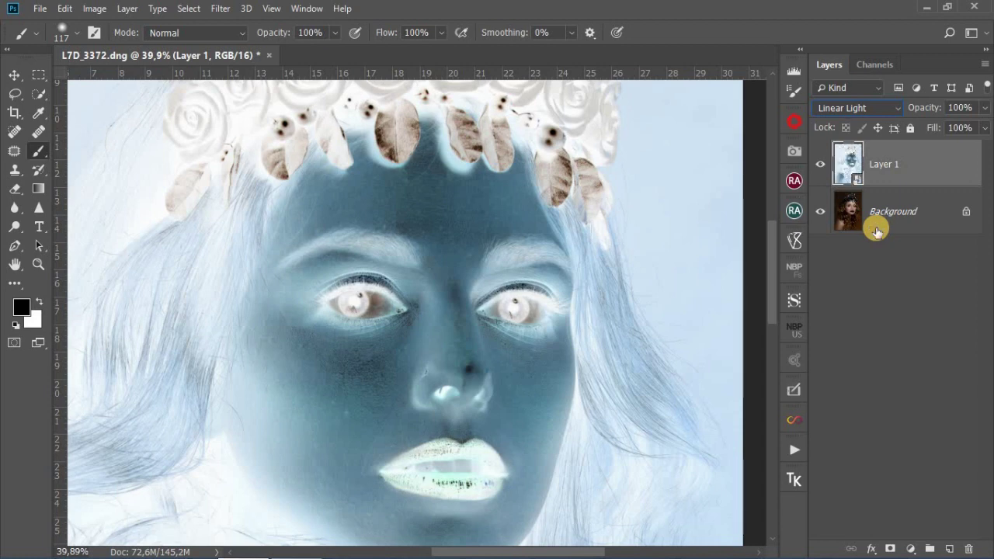
left_click(221, 9)
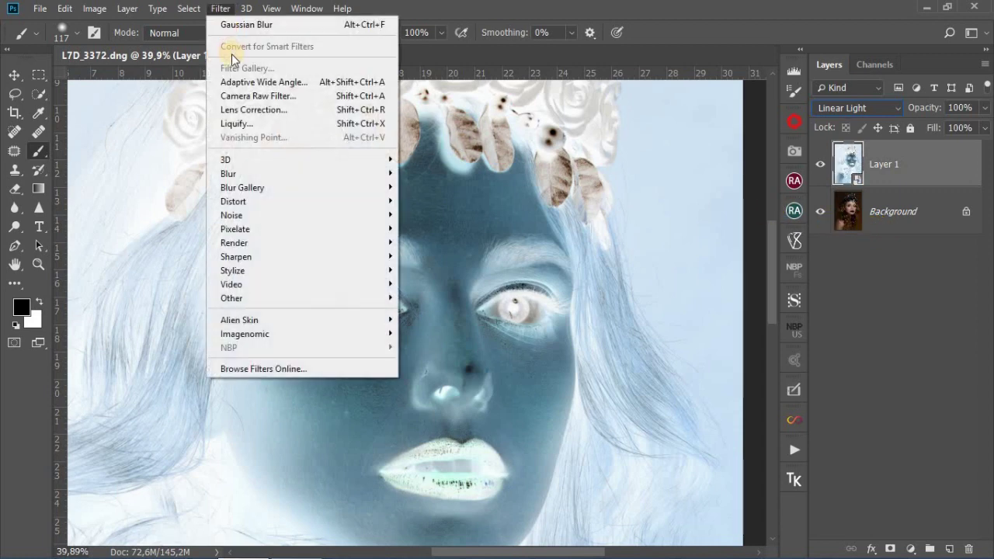
mouse_move(232, 298)
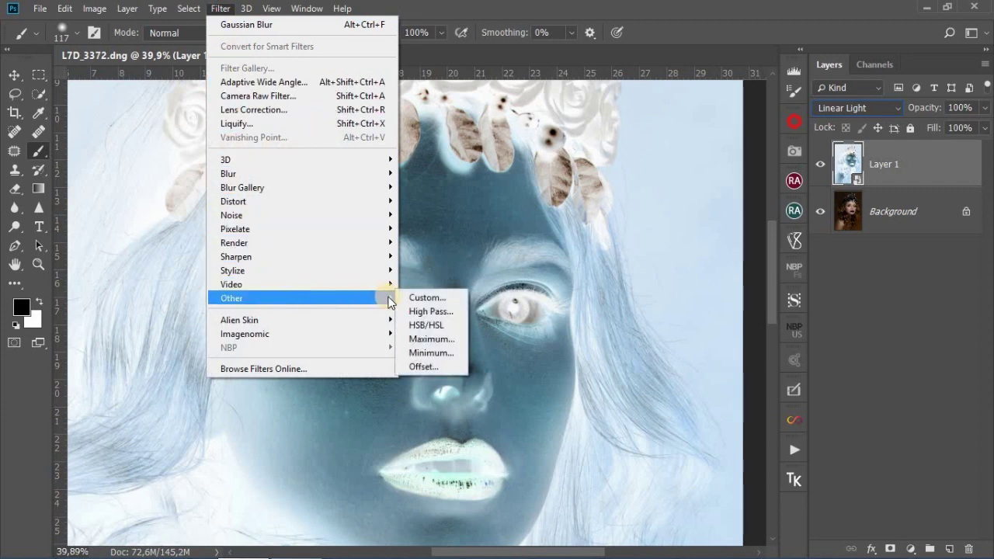
left_click(420, 310)
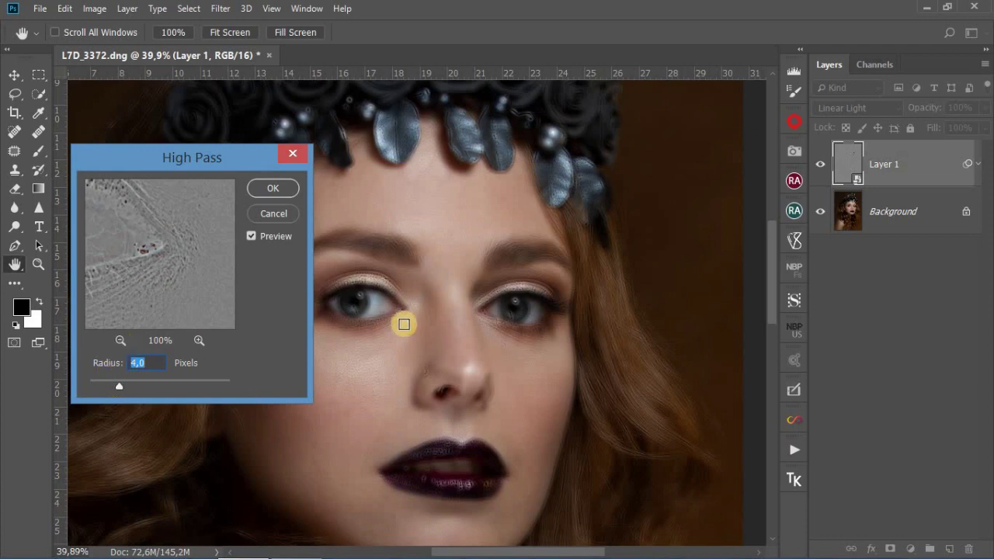
left_click(380, 358)
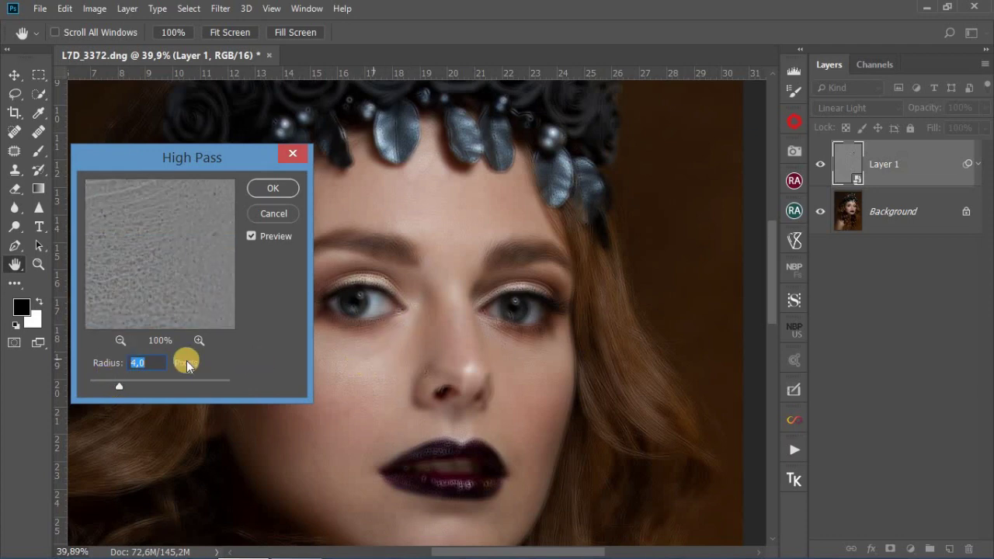
left_click(104, 381)
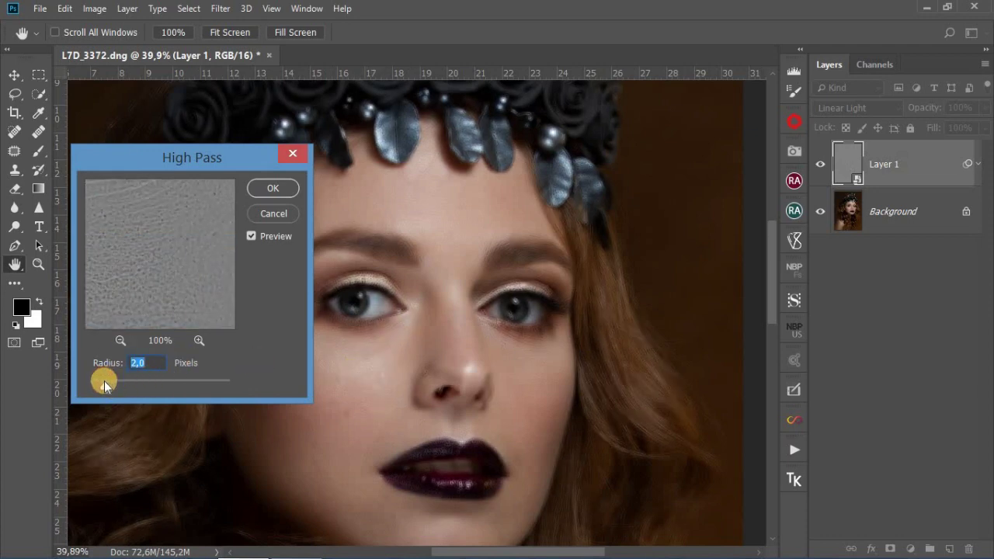
left_click(261, 192)
key("b")
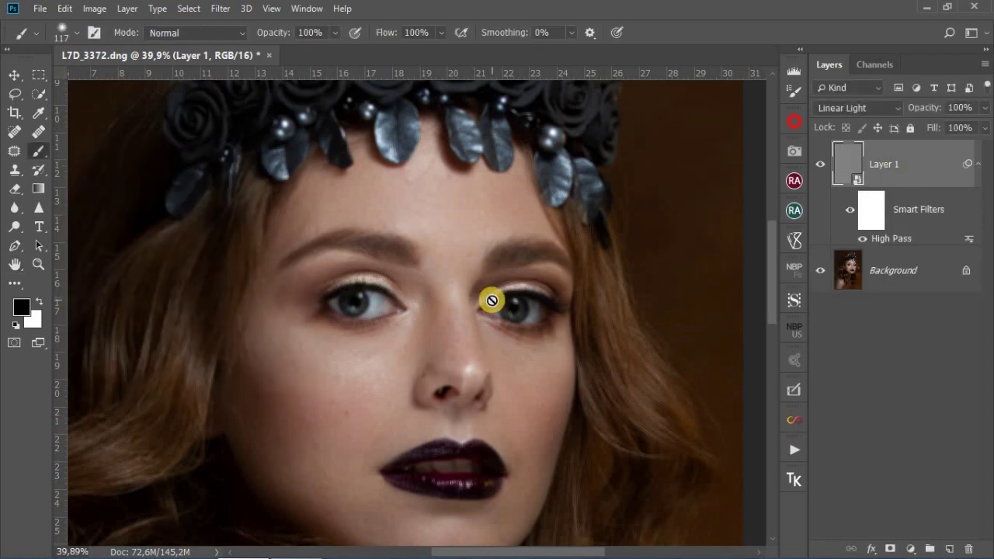
- Add a Gaussian Blur smart filter of about 3,4 pixels to Layer 1
left_click(221, 11)
mouse_move(228, 173)
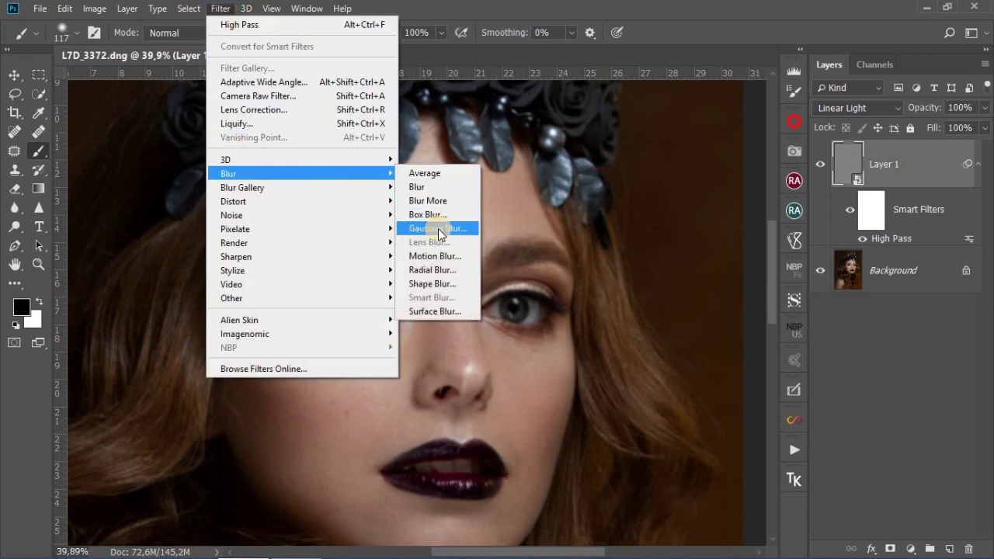
left_click(438, 228)
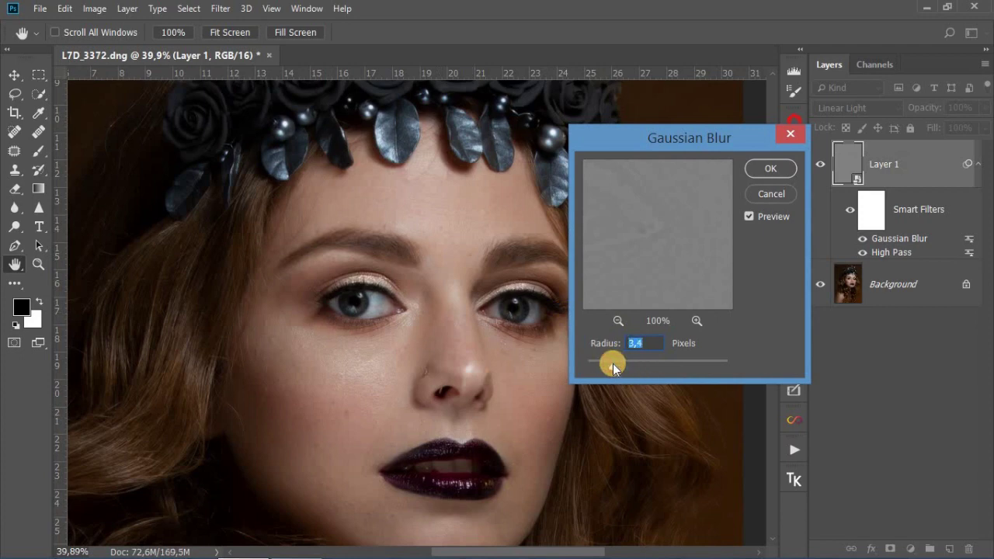
left_click(761, 169)
key("b")
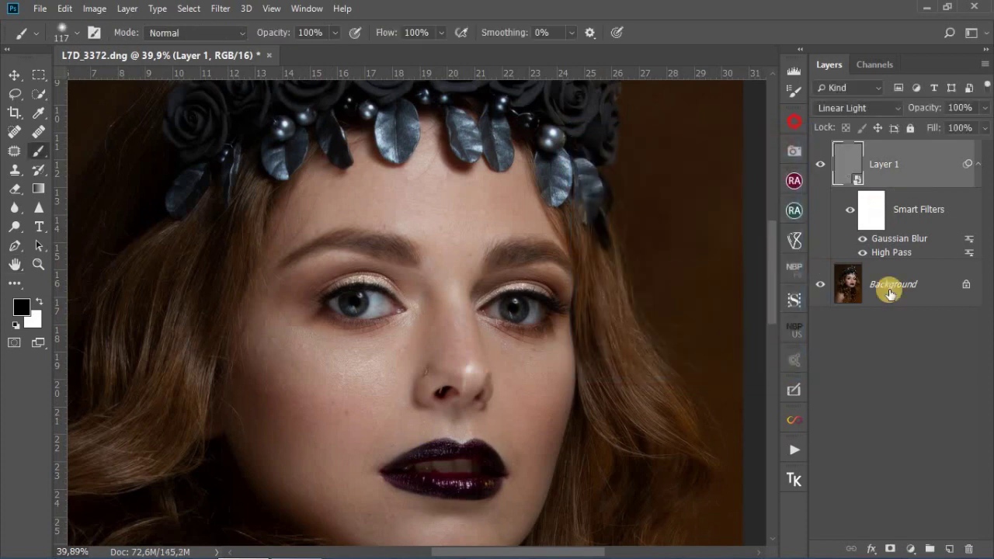
- Give Layer 1 a black mask and paint white across the forehead
left_click(889, 549, "alt")
key("x")
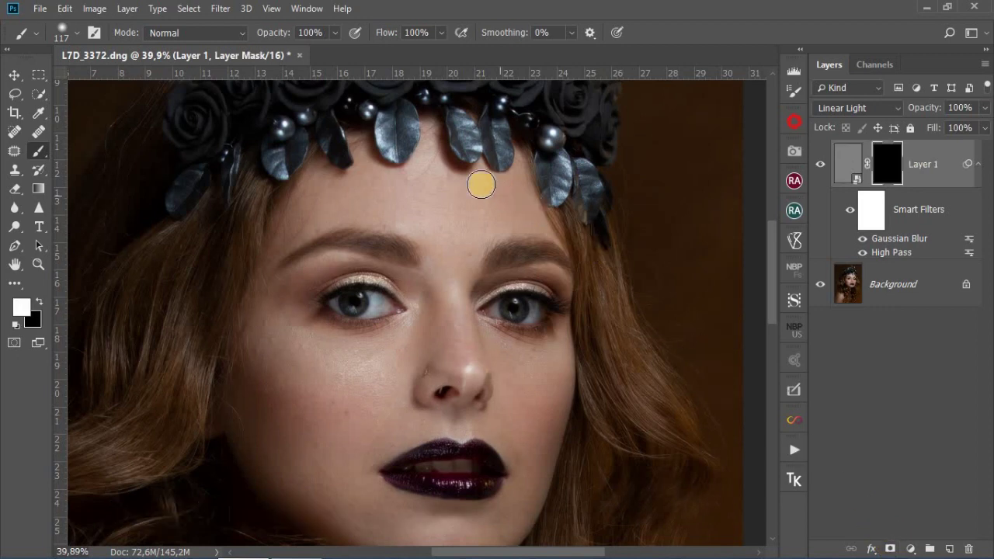
scroll(457, 180, "up", 1)
scroll(456, 181, "up", 1)
scroll(436, 175, "up", 1)
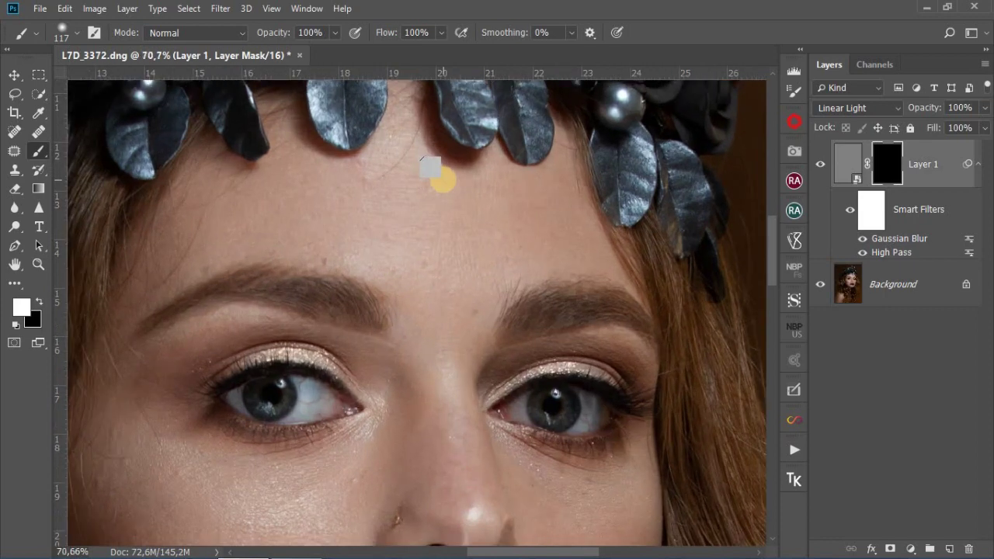
scroll(443, 180, "up", 2)
scroll(443, 180, "up", 1)
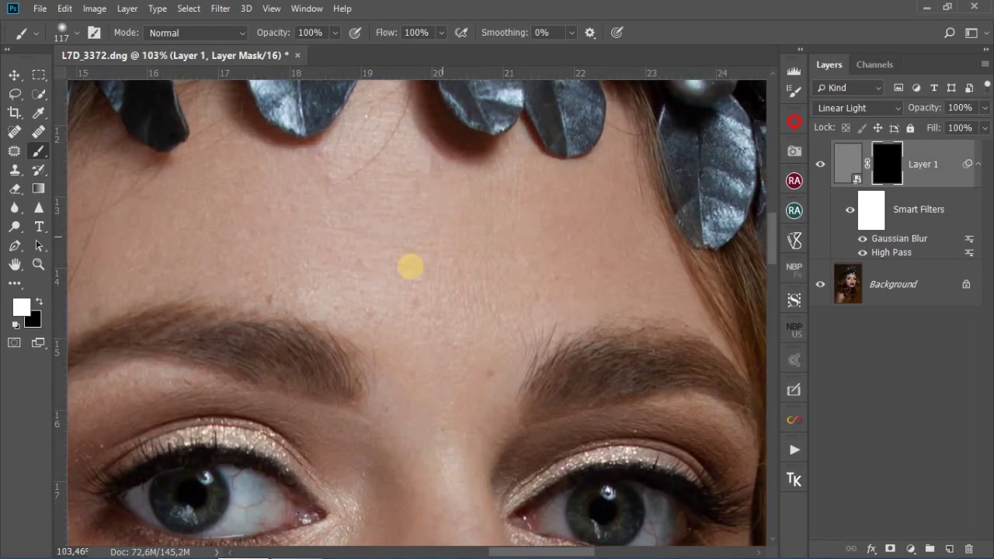
mouse_move(329, 259)
left_mouse_down()
mouse_move(280, 245)
mouse_move(328, 224)
mouse_move(166, 247)
mouse_move(376, 294)
mouse_move(404, 271)
mouse_move(404, 220)
mouse_move(455, 246)
mouse_move(457, 289)
mouse_move(466, 283)
left_mouse_up()
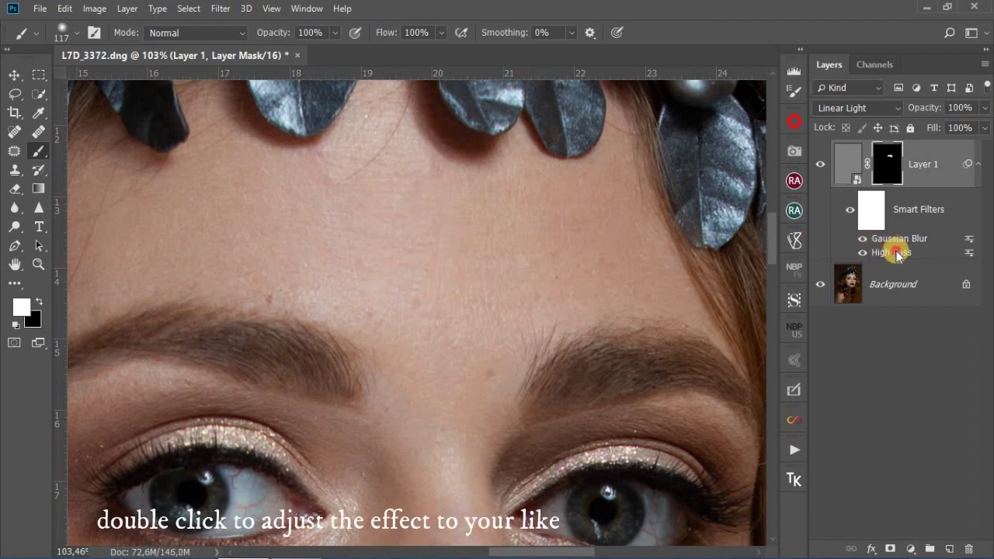
- Re-edit the High Pass smart filter, raising its radius to 2,5 pixels
double_click(891, 252)
left_click(507, 236)
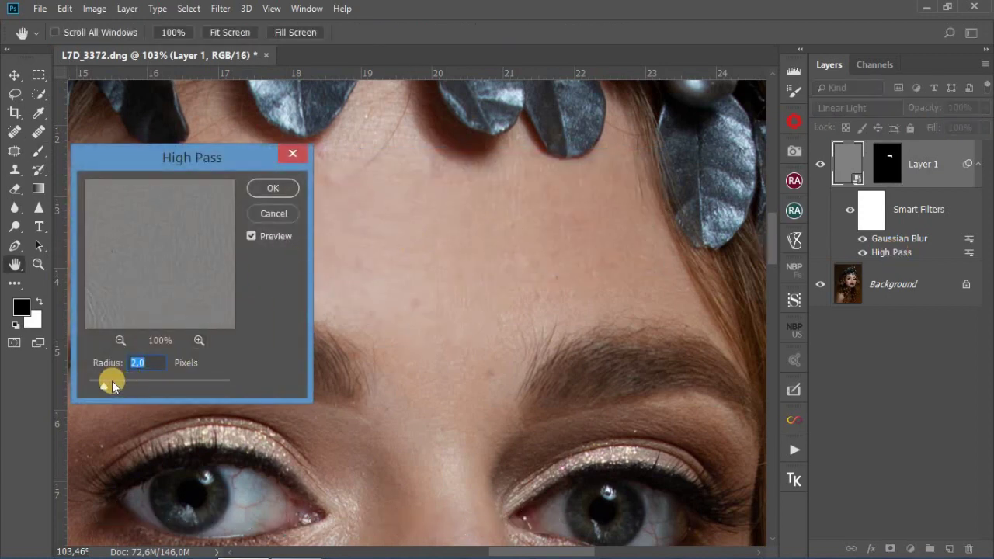
left_click(108, 381)
left_click(274, 189)
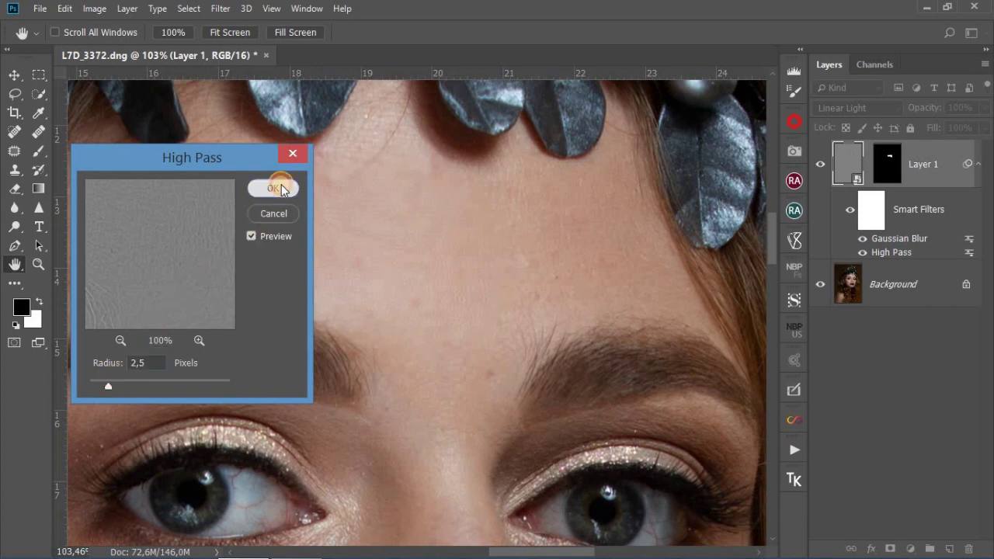
- Try other Gaussian Blur radius values, then cancel to keep the original blur
double_click(901, 239)
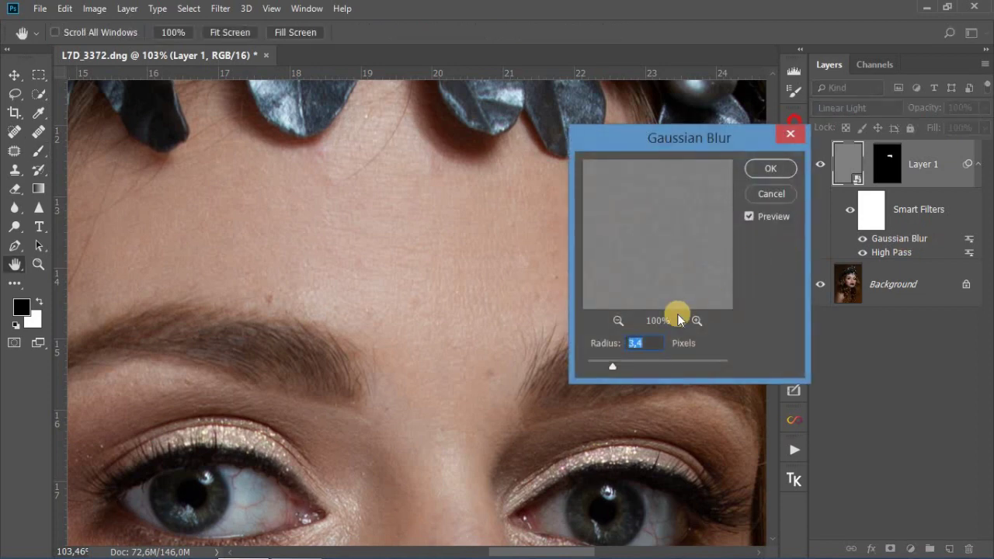
left_click_drag(610, 370, 641, 368)
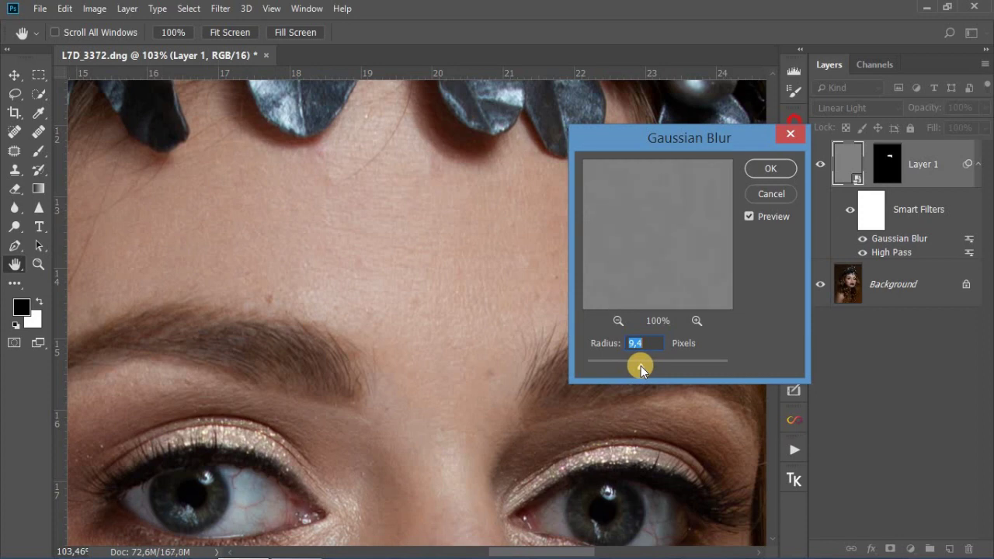
mouse_move(641, 368)
left_mouse_down()
mouse_move(595, 368)
mouse_move(606, 368)
left_mouse_up()
key("Up")
key("Up")
key("Up")
left_click(787, 191)
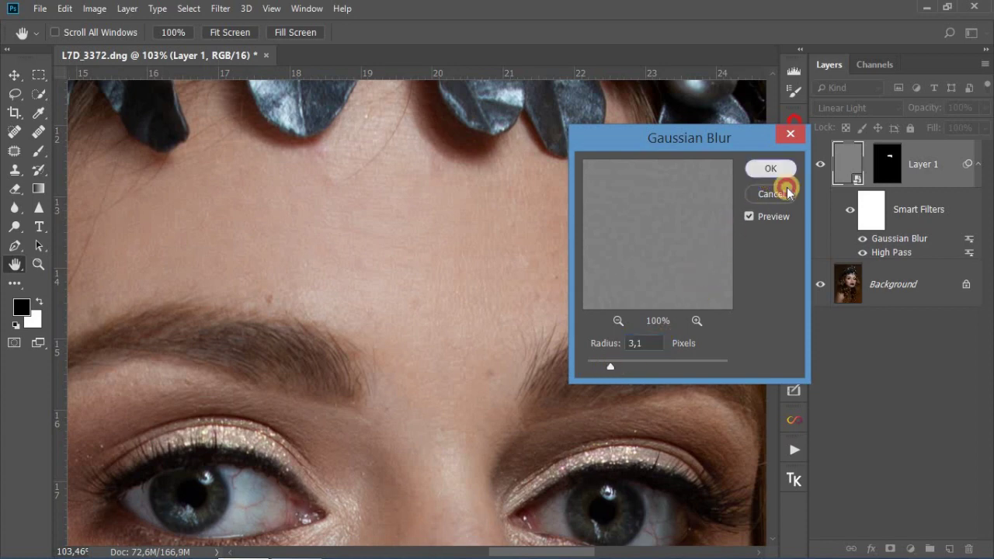
- Re-edit the High Pass filter again and apply it at a 3,1-pixel radius
double_click(894, 252)
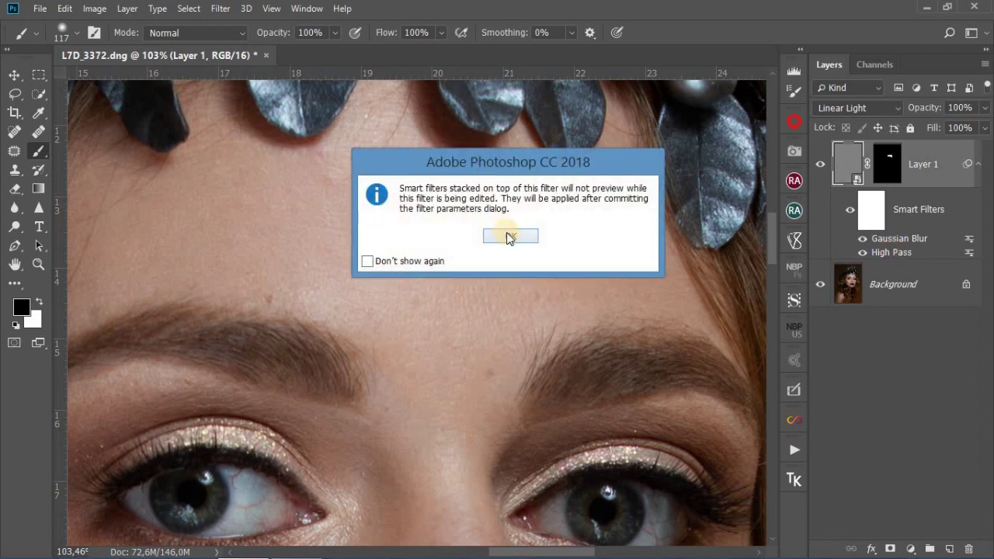
left_click(510, 236)
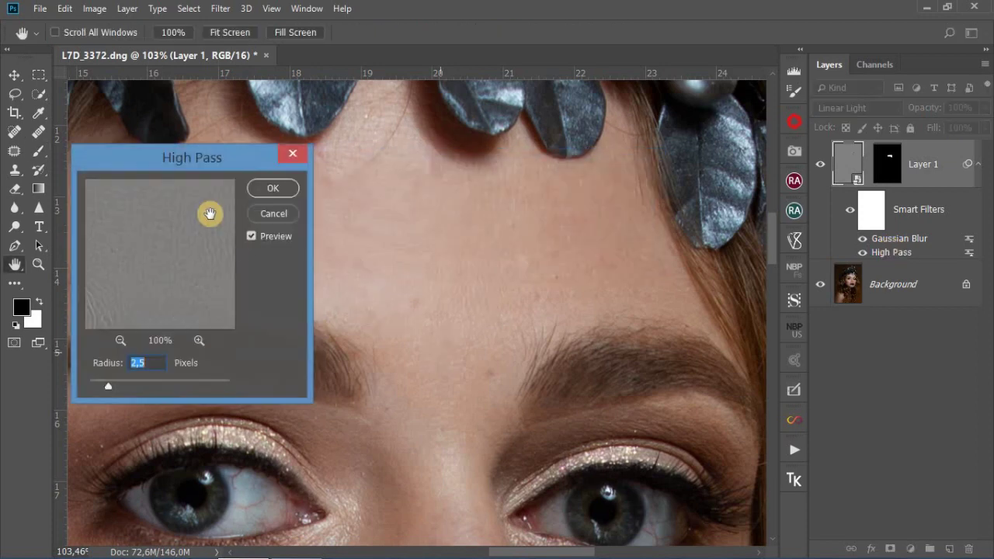
left_click_drag(212, 158, 303, 172)
left_click_drag(682, 230, 691, 193)
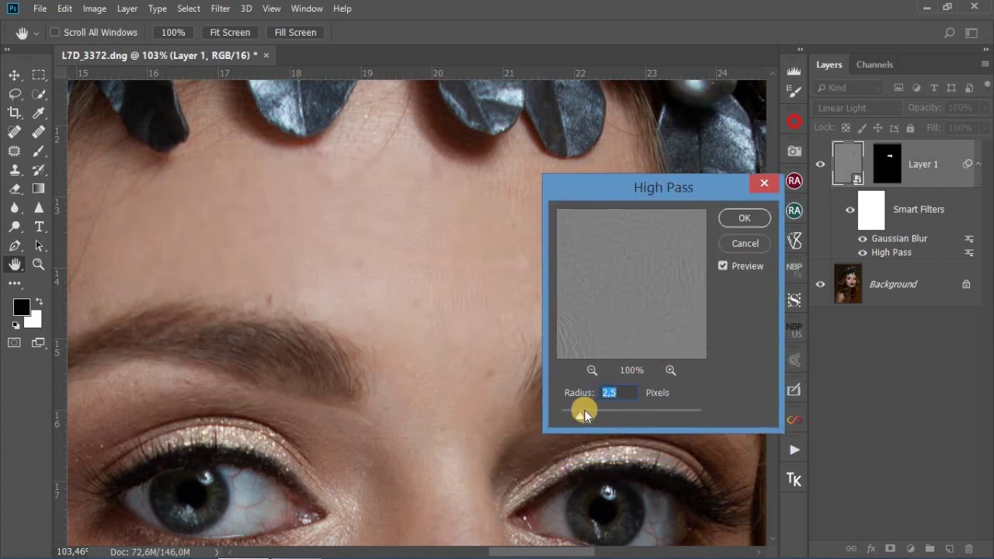
left_click(738, 221)
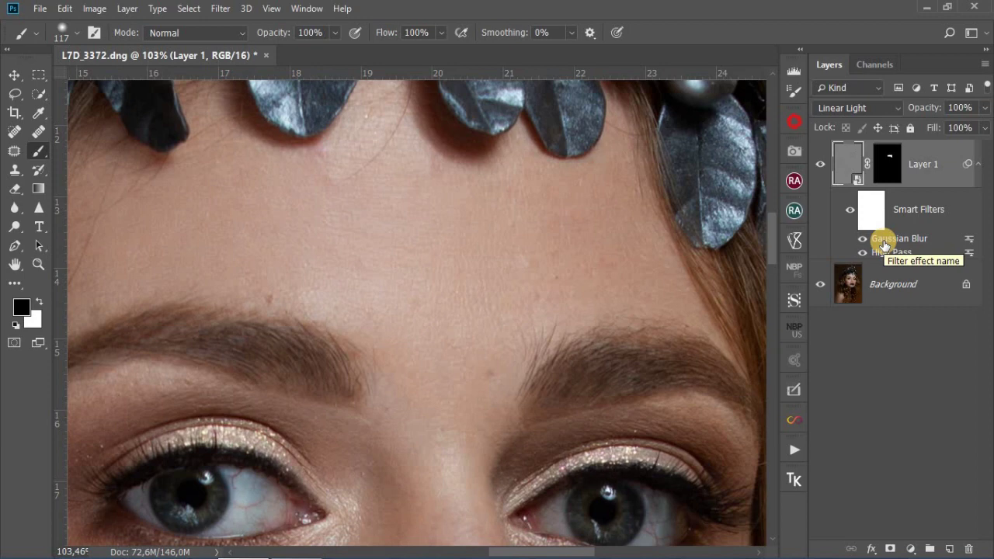
- Target Layer 1's mask with white foreground and paint over the forehead
left_click(888, 163)
key("x")
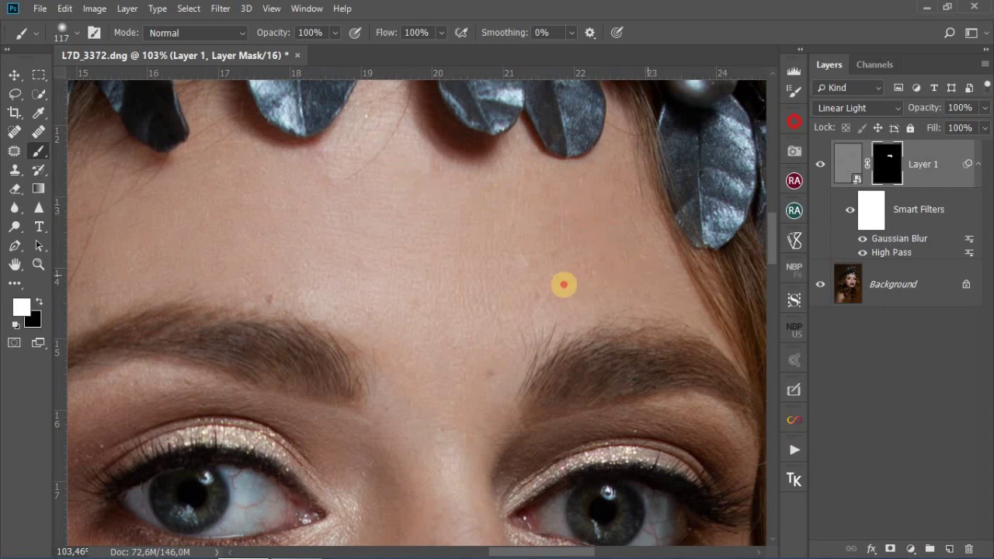
left_click(271, 271)
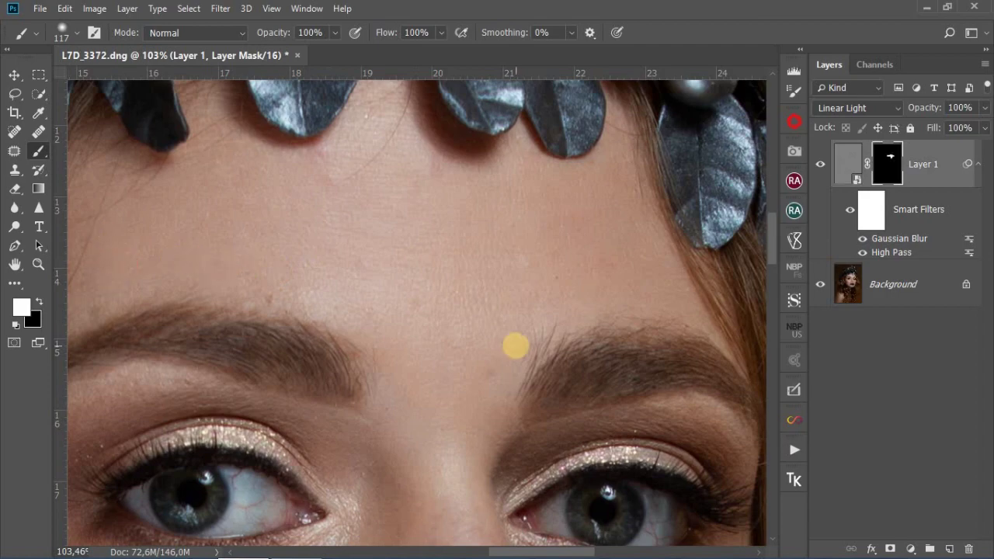
scroll(516, 346, "down", 2)
scroll(481, 388, "down", 2)
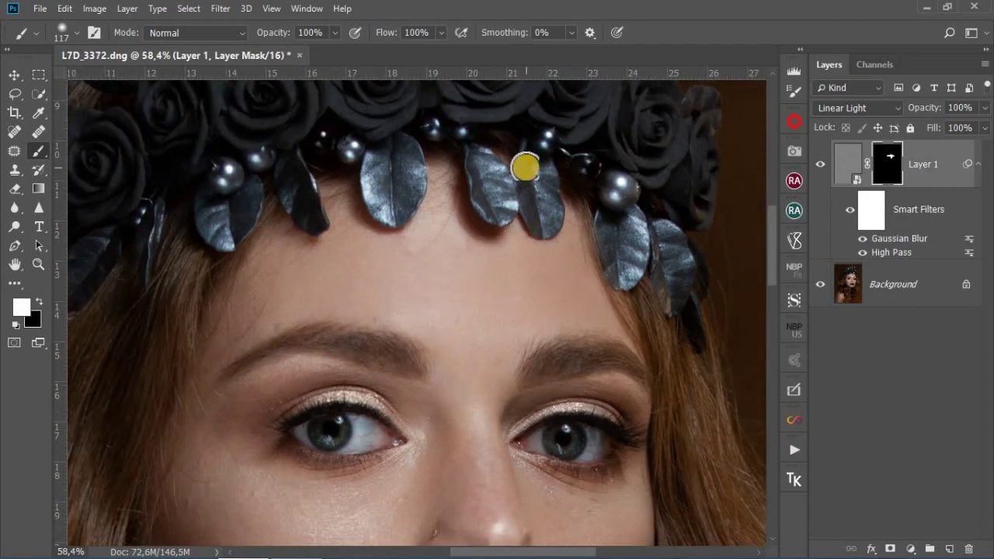
scroll(444, 373, "down", 2)
scroll(391, 462, "up", 2)
scroll(390, 461, "up", 1)
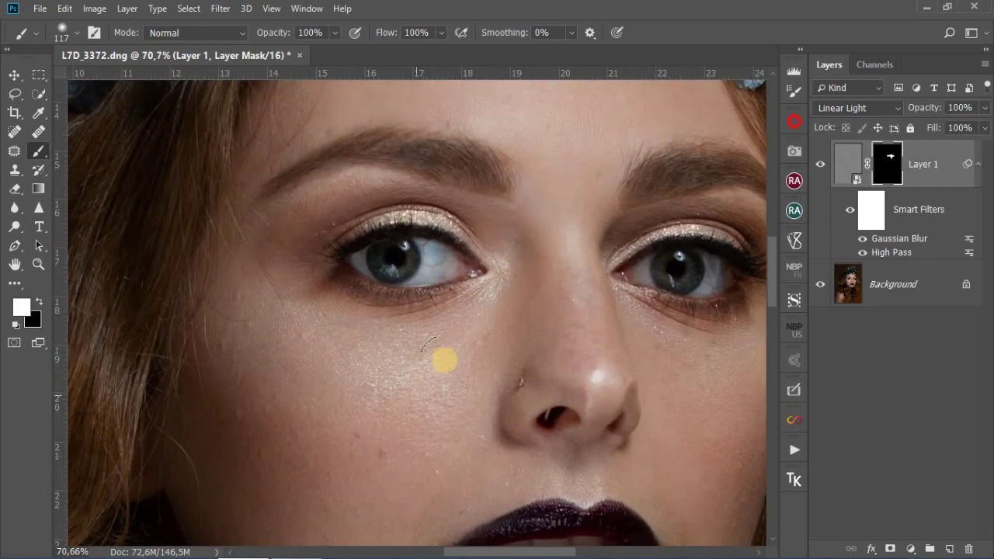
- Paint white over the left cheek to temple and jaw, the nose, and under the right eye
left_click(414, 336)
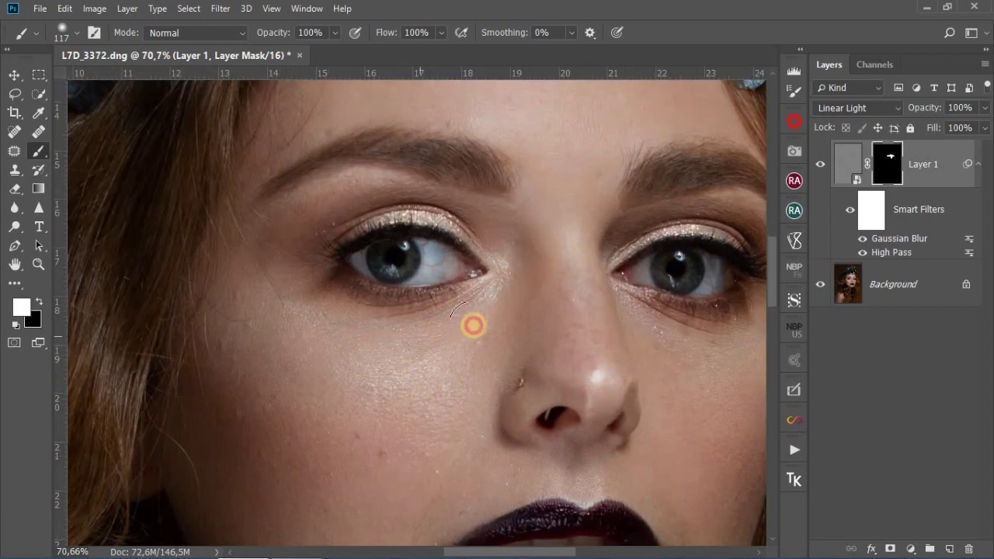
left_click_drag(473, 325, 474, 361)
mouse_move(297, 359)
left_mouse_down()
mouse_move(285, 242)
mouse_move(240, 280)
left_mouse_up()
mouse_move(433, 386)
left_mouse_down()
mouse_move(193, 414)
mouse_move(337, 470)
left_mouse_up()
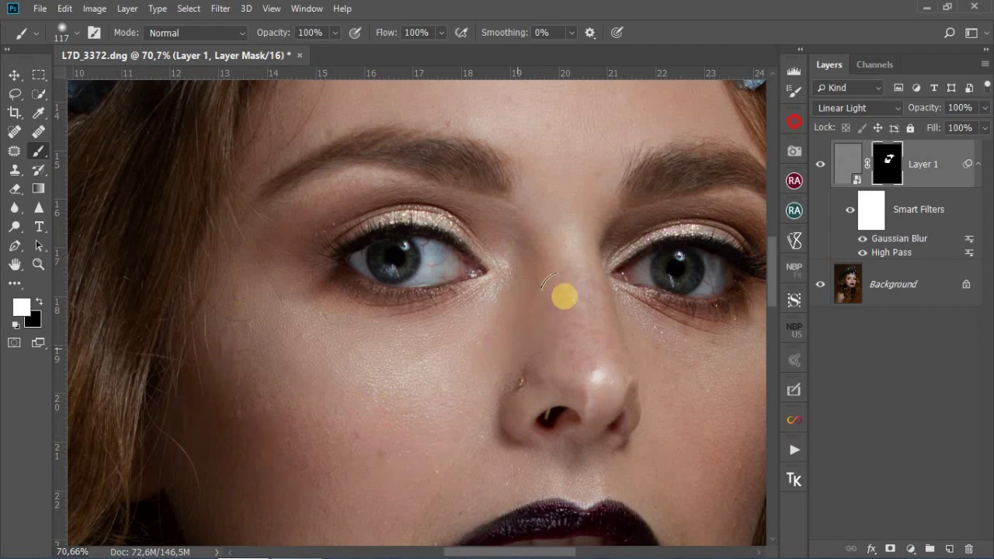
left_click(581, 325)
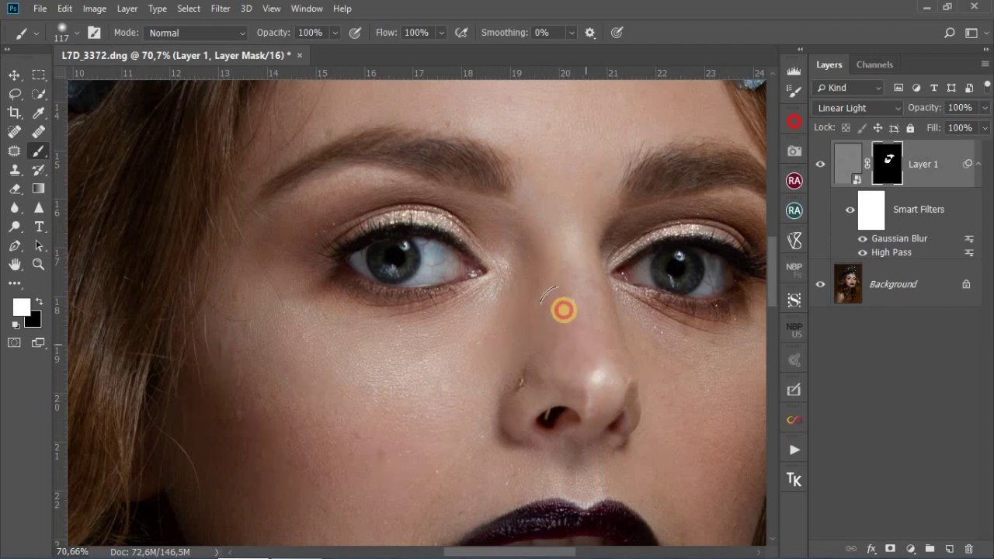
mouse_move(563, 310)
left_mouse_down()
mouse_move(536, 344)
mouse_move(486, 354)
mouse_move(488, 404)
mouse_move(521, 374)
mouse_move(618, 350)
left_mouse_up()
left_click(691, 361)
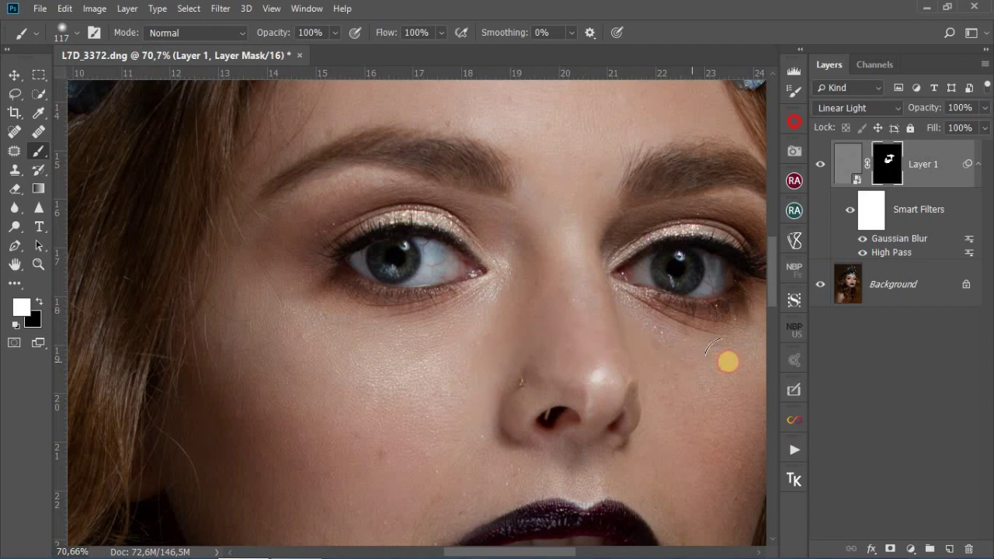
- Zoom out and back in to review the smoothing across the face
scroll(282, 329, "down", 1)
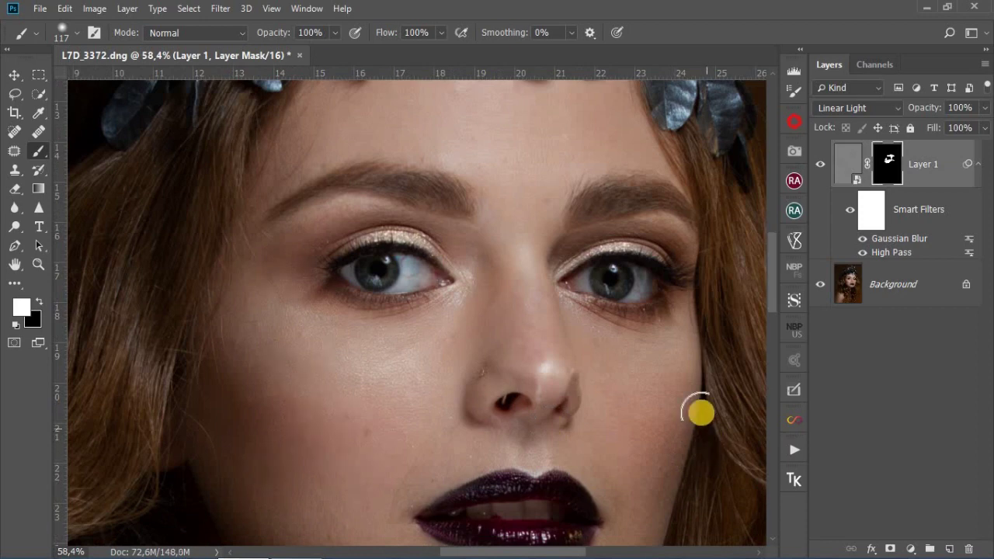
scroll(701, 413, "up", 1)
scroll(699, 411, "up", 1)
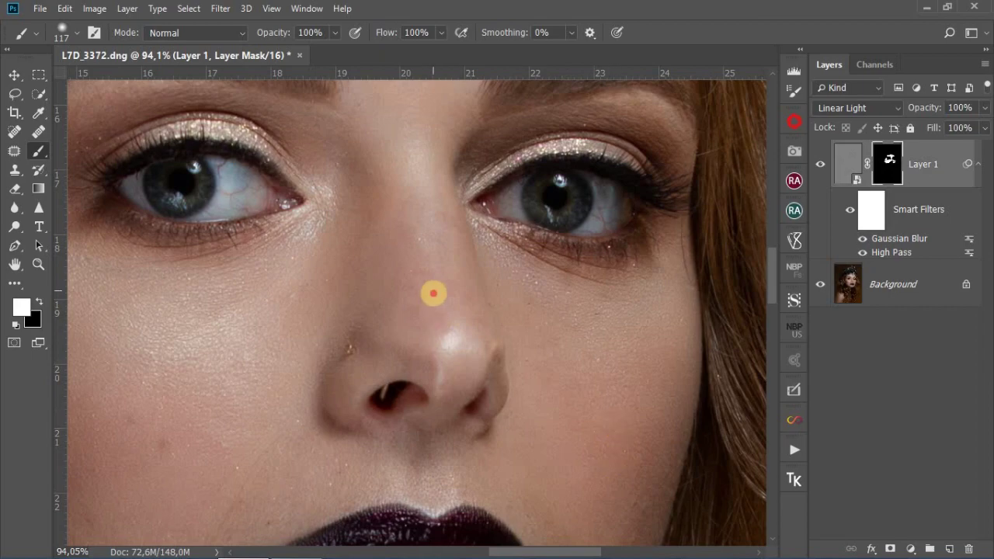
scroll(150, 352, "down", 1)
scroll(464, 318, "down", 1)
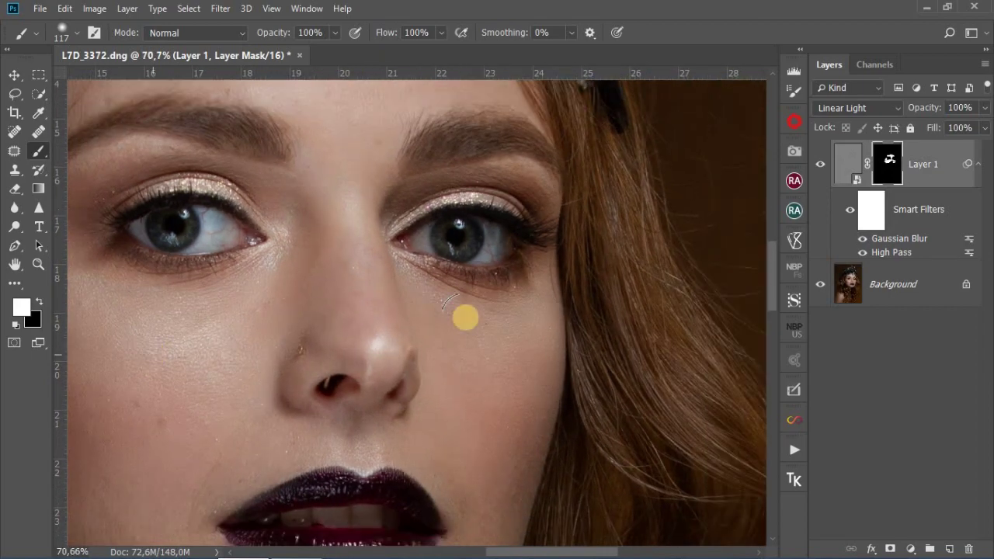
scroll(588, 327, "down", 1)
scroll(566, 361, "down", 2)
scroll(641, 368, "down", 1)
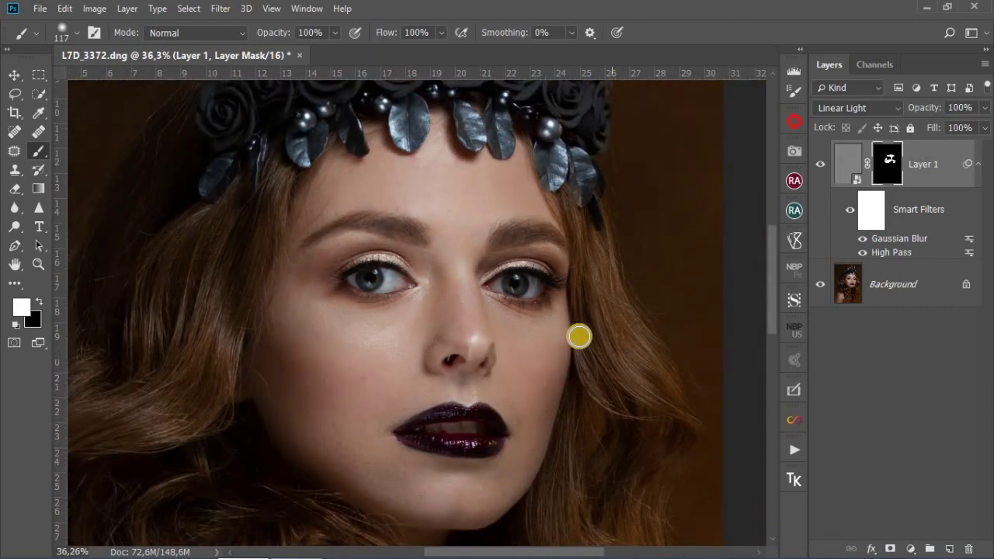
scroll(577, 335, "down", 4)
scroll(498, 482, "up", 5)
scroll(499, 454, "up", 4)
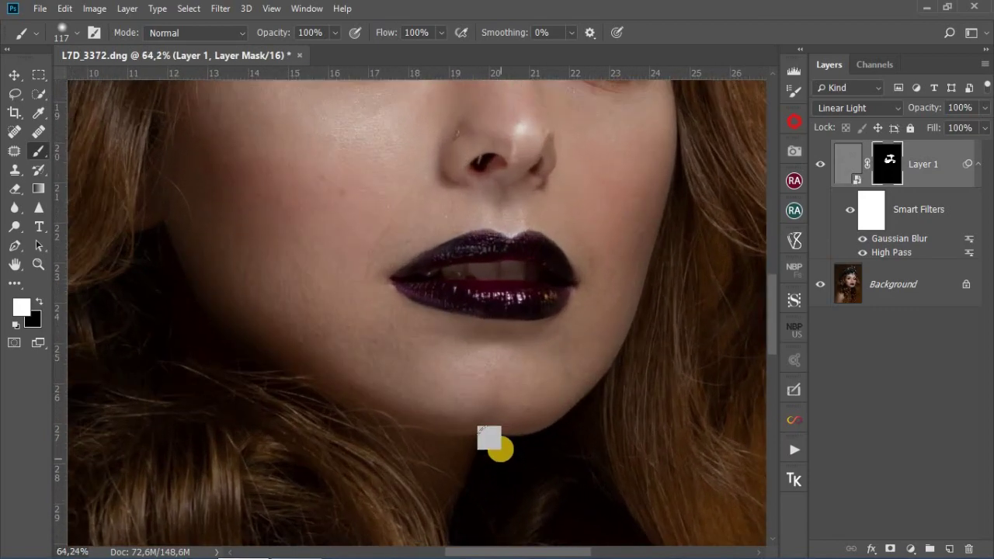
scroll(499, 444, "up", 3)
- Paint white on Layer 1's mask across the lower cheek
scroll(520, 396, "up", 3)
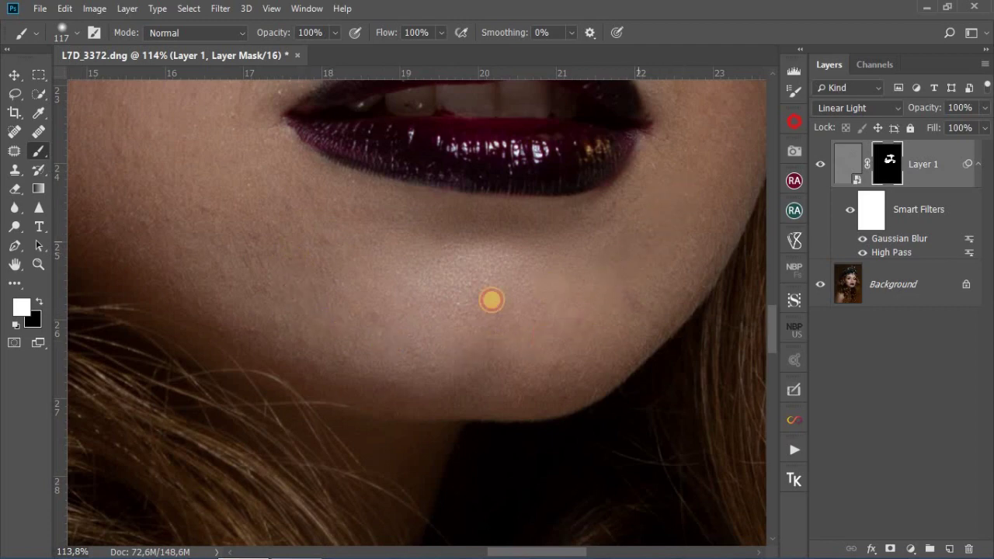
scroll(145, 187, "up", 2)
scroll(145, 188, "up", 2)
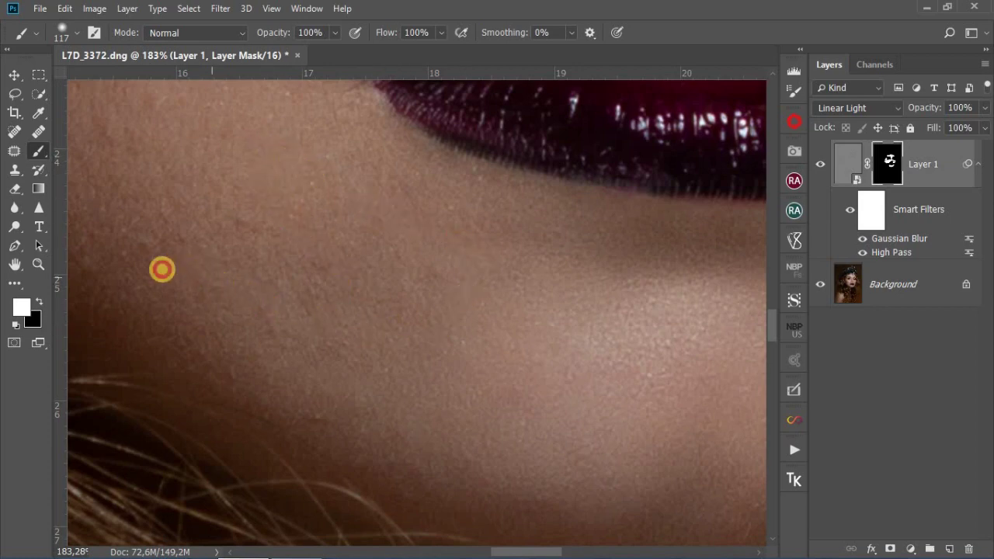
left_click(185, 202)
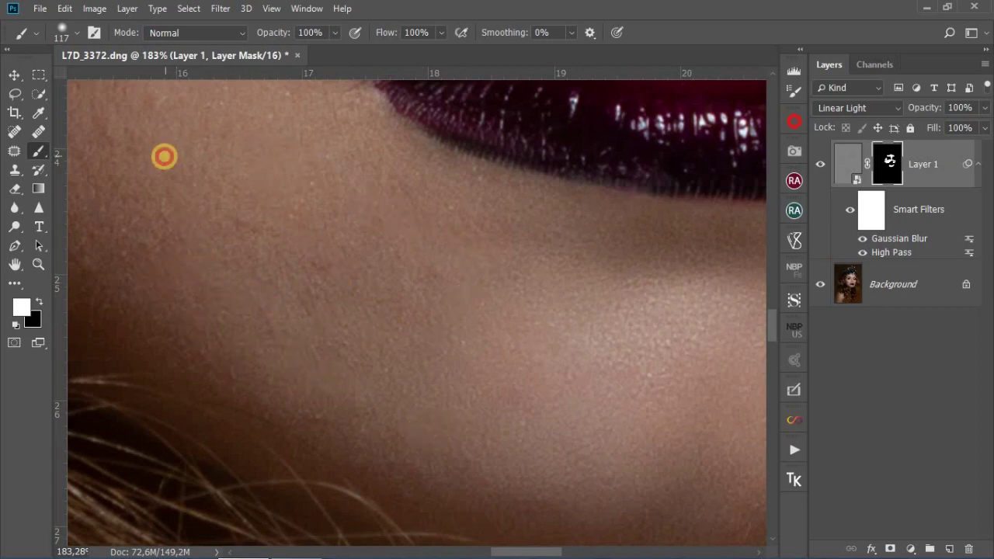
left_click_drag(164, 157, 289, 293)
- Brush more smoothing onto the cheek beside the mouth
scroll(314, 288, "down", 3)
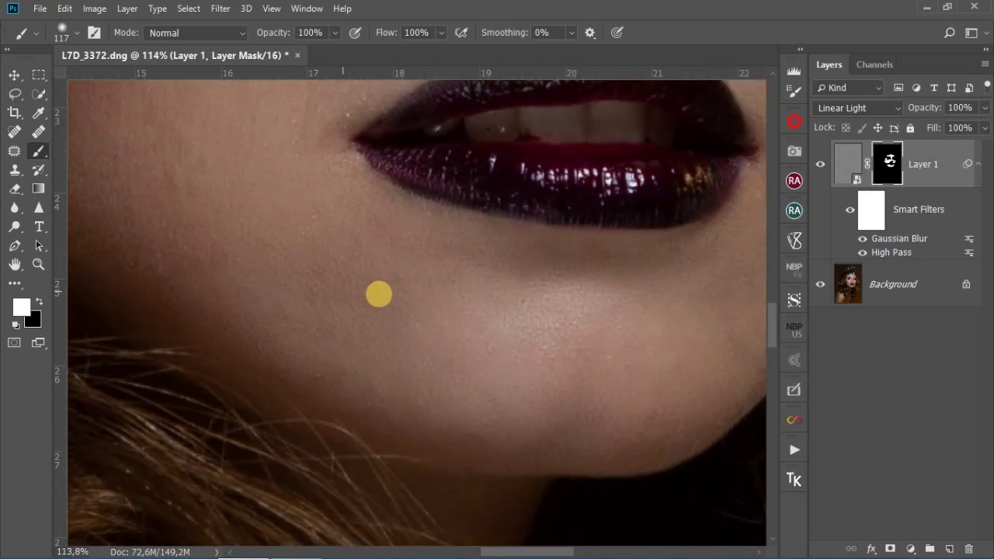
scroll(379, 293, "down", 2)
scroll(188, 144, "down", 1)
scroll(188, 143, "up", 2)
scroll(187, 144, "up", 2)
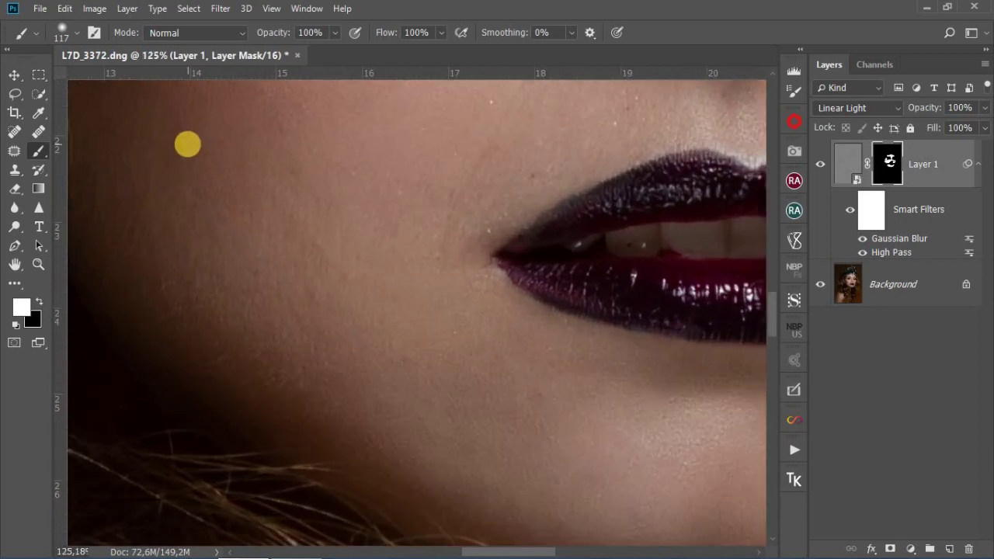
scroll(186, 145, "up", 1)
scroll(186, 145, "up", 1)
left_click(213, 260)
left_click_drag(213, 260, 466, 448)
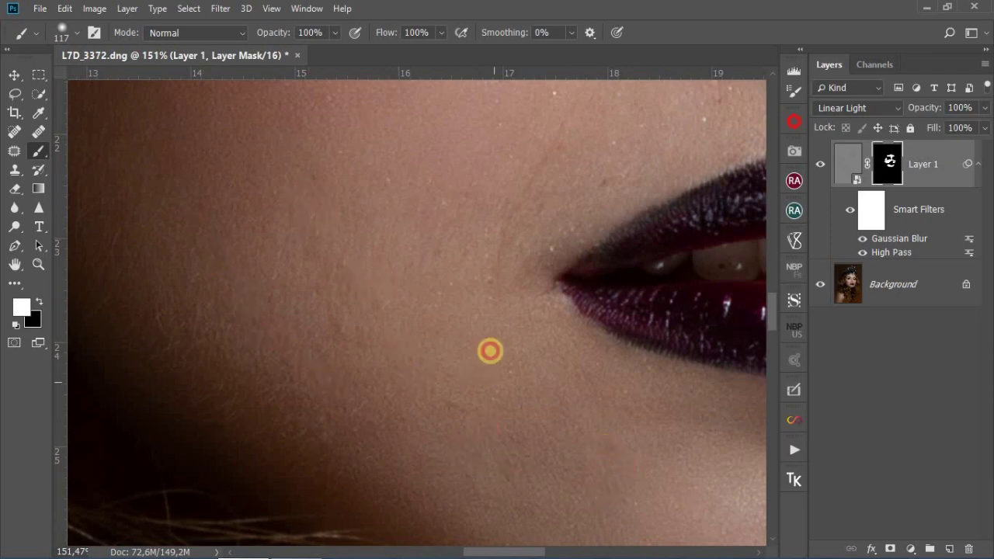
left_click_drag(173, 344, 589, 497)
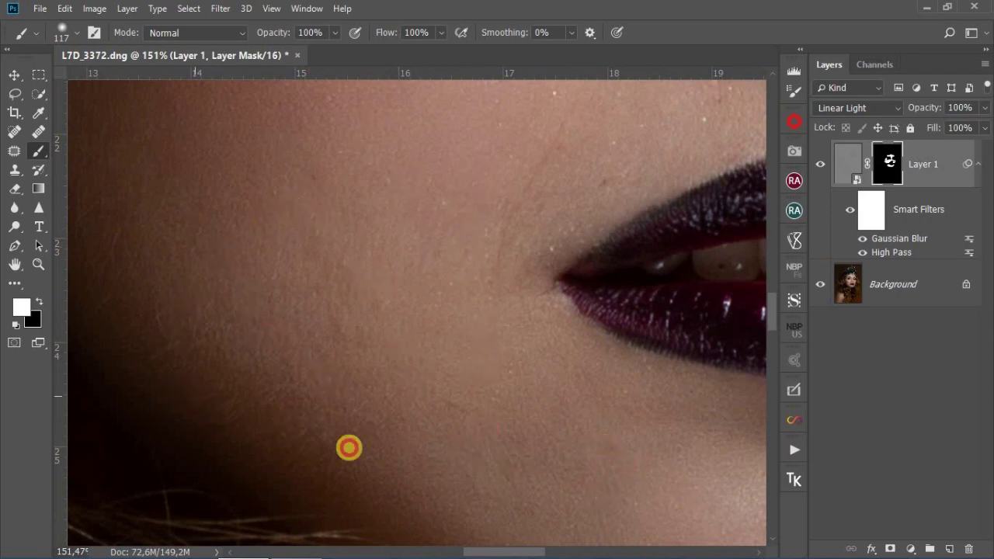
- Extend the white up and across the cheek, then hide Layer 1 to compare
left_click(438, 190)
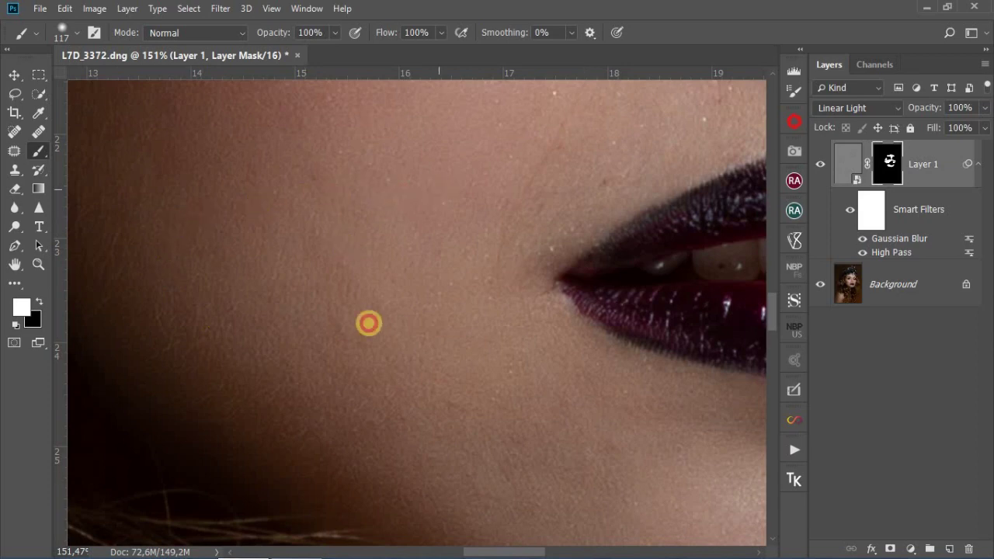
left_click_drag(369, 323, 643, 474)
left_click_drag(601, 416, 509, 317)
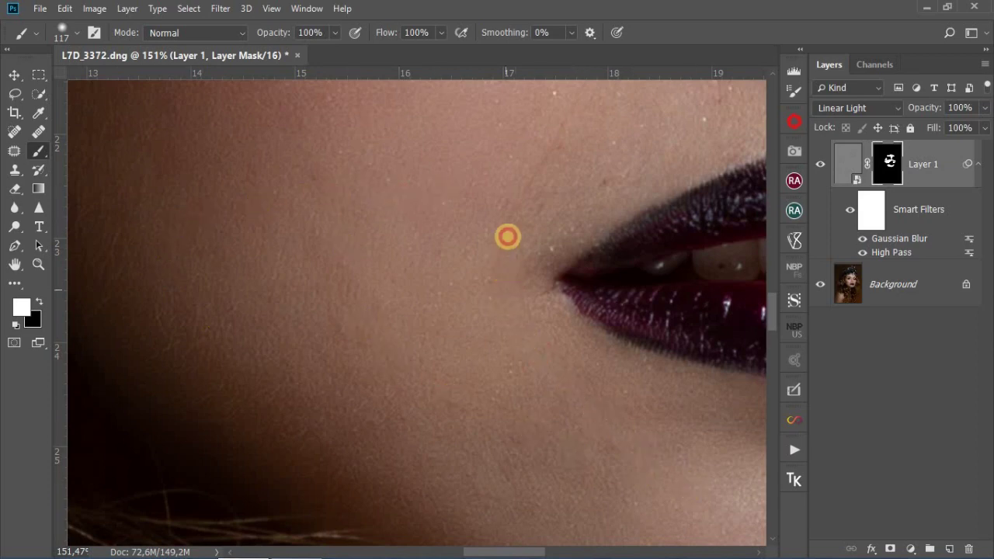
left_click_drag(581, 149, 310, 190)
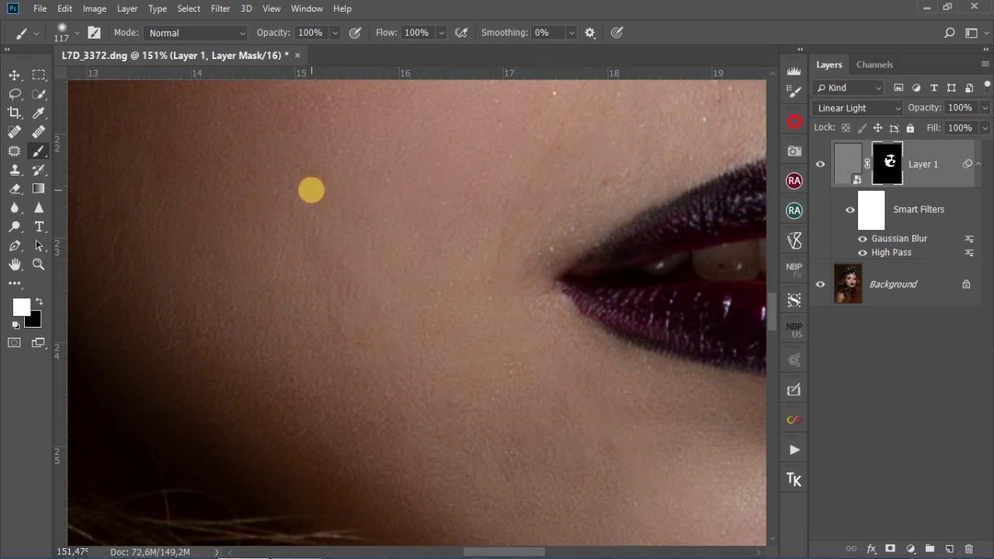
left_click(822, 167)
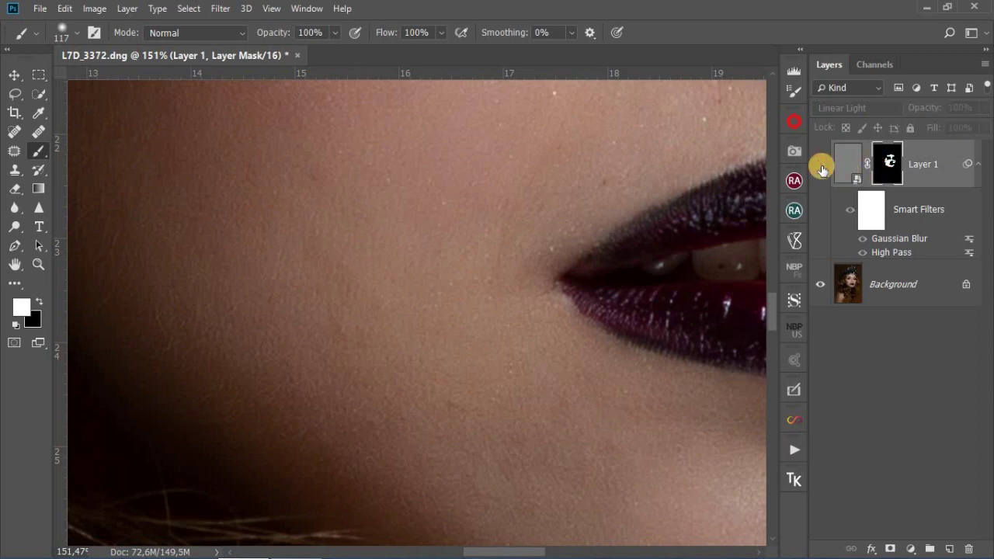
- Toggle Layer 1 off and on to compare before and after smoothing, leaving it visible
left_click(821, 167)
left_click(822, 167)
left_click(822, 167)
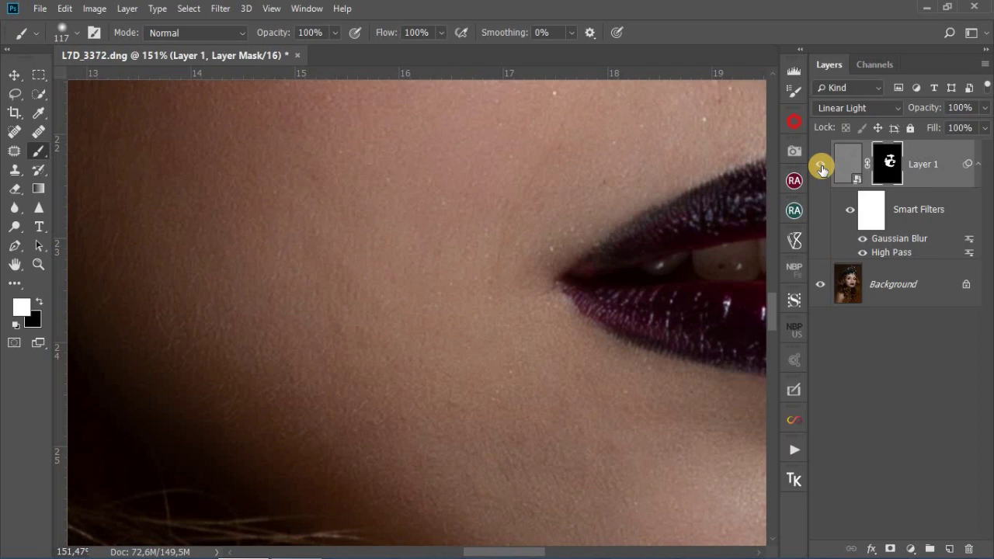
scroll(388, 212, "down", 2)
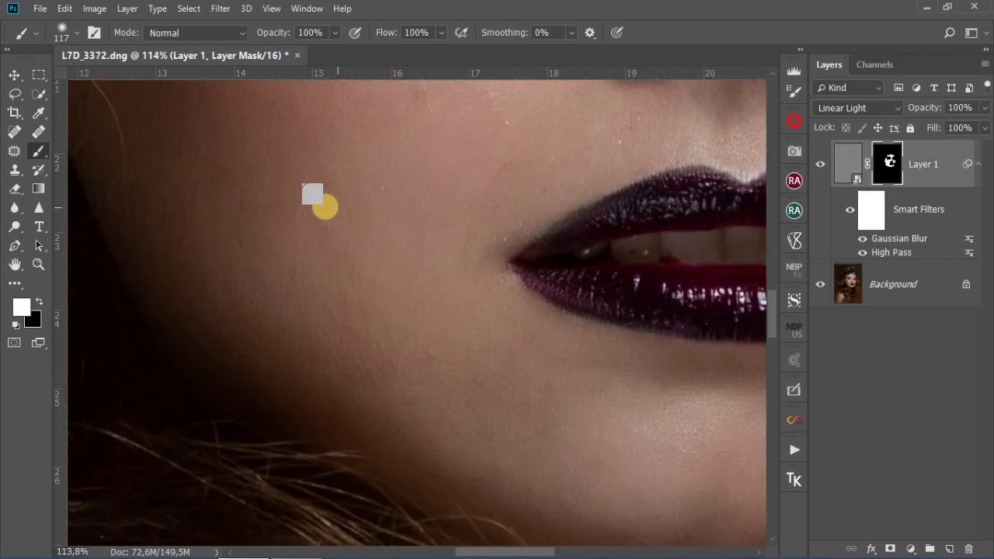
scroll(321, 204, "down", 2)
scroll(322, 204, "down", 3)
scroll(471, 135, "down", 1)
- Paint white on Layer 1's mask across the bare shoulder with a 294 px brush
scroll(464, 229, "down", 1)
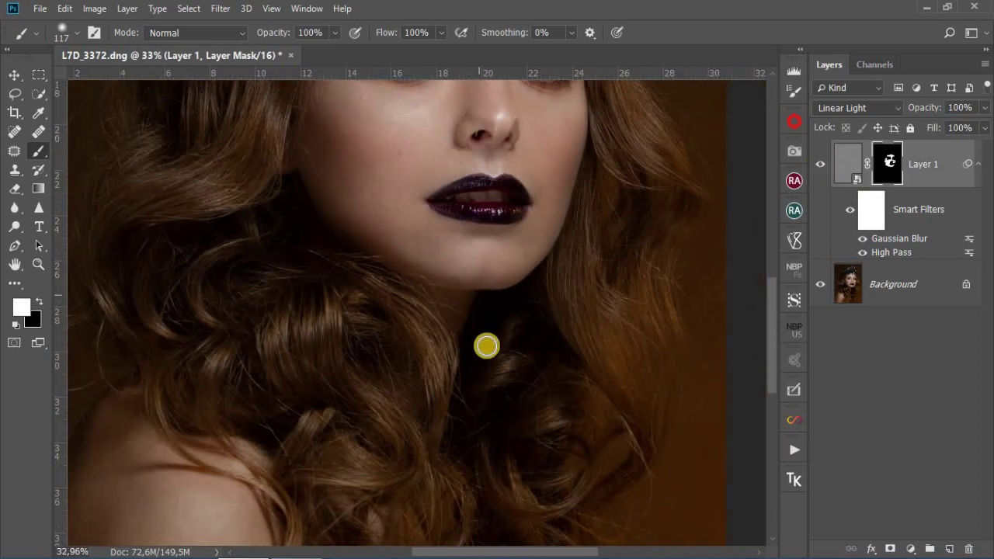
scroll(487, 347, "down", 3)
scroll(435, 256, "down", 1)
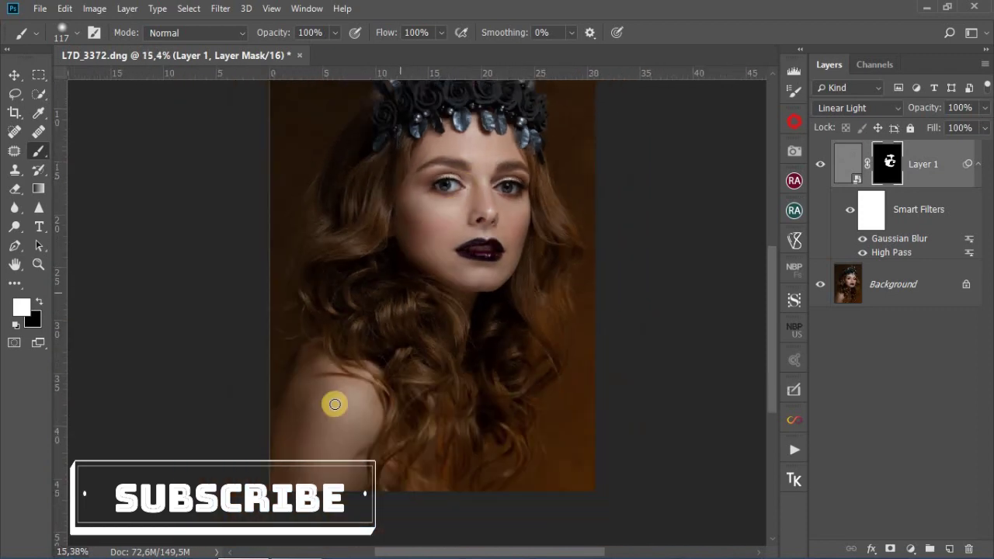
scroll(318, 435, "up", 3)
scroll(318, 412, "up", 2)
scroll(303, 326, "up", 1)
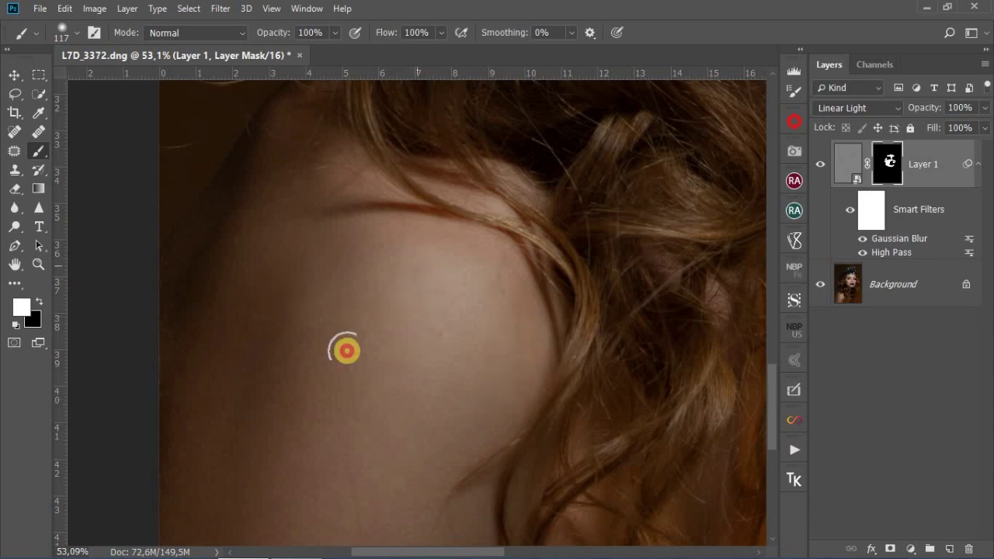
left_click_drag(345, 401, 408, 401)
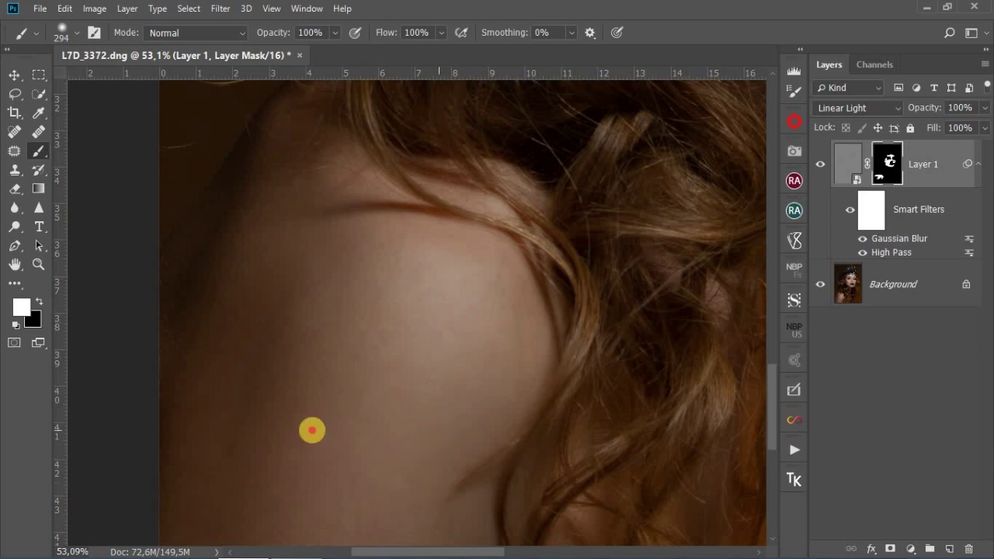
- Toggle Layer 1 to check the shoulder smoothing, then zoom out and back to the face
left_click(820, 165)
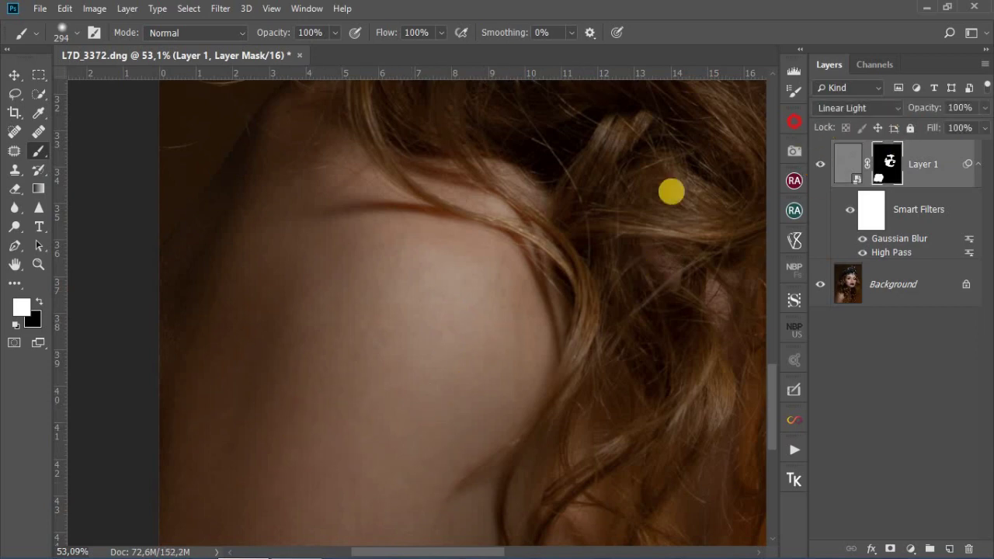
scroll(536, 200, "down", 1)
scroll(406, 269, "down", 3)
scroll(351, 373, "down", 4)
scroll(355, 359, "down", 4)
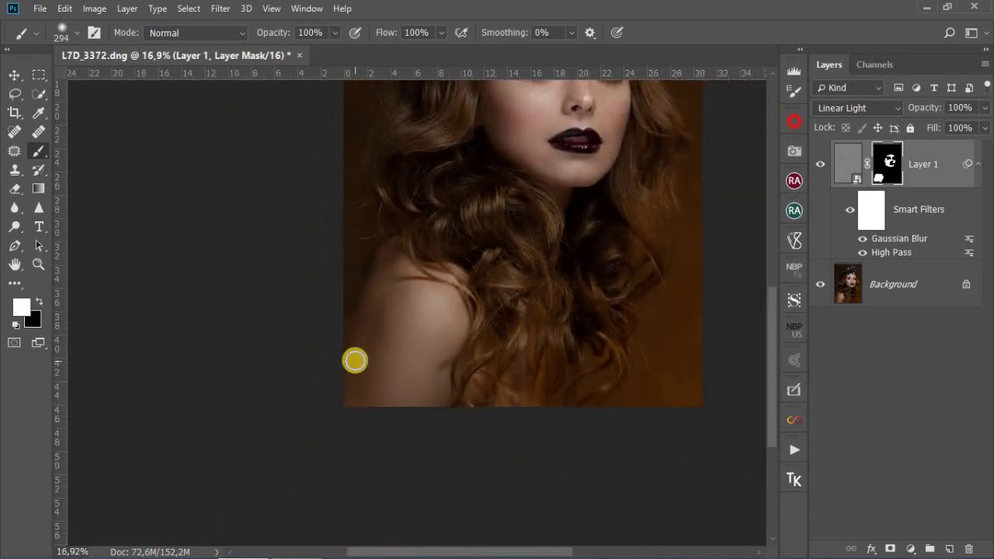
scroll(355, 360, "down", 5)
scroll(482, 155, "up", 4)
scroll(444, 229, "up", 5)
scroll(461, 260, "up", 2)
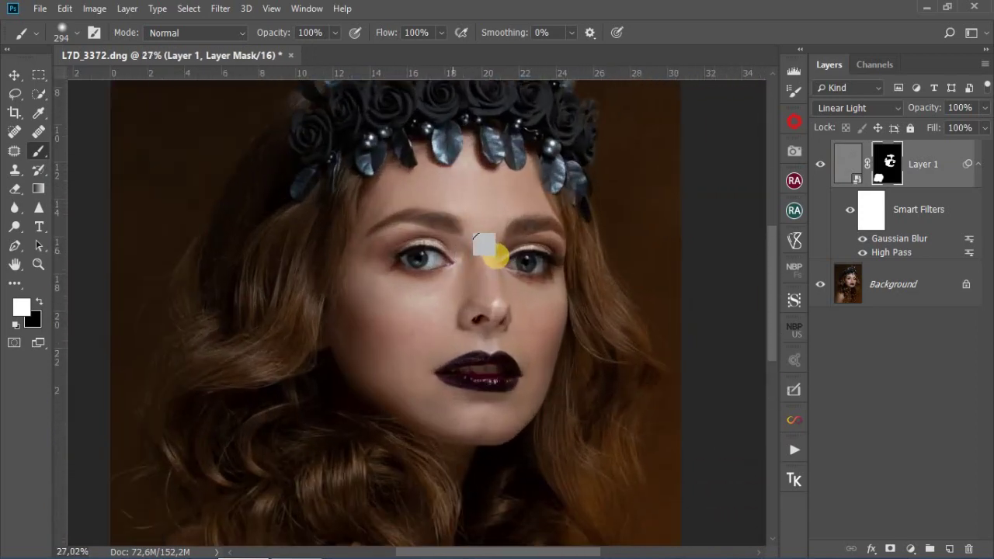
scroll(494, 253, "up", 3)
scroll(493, 254, "up", 2)
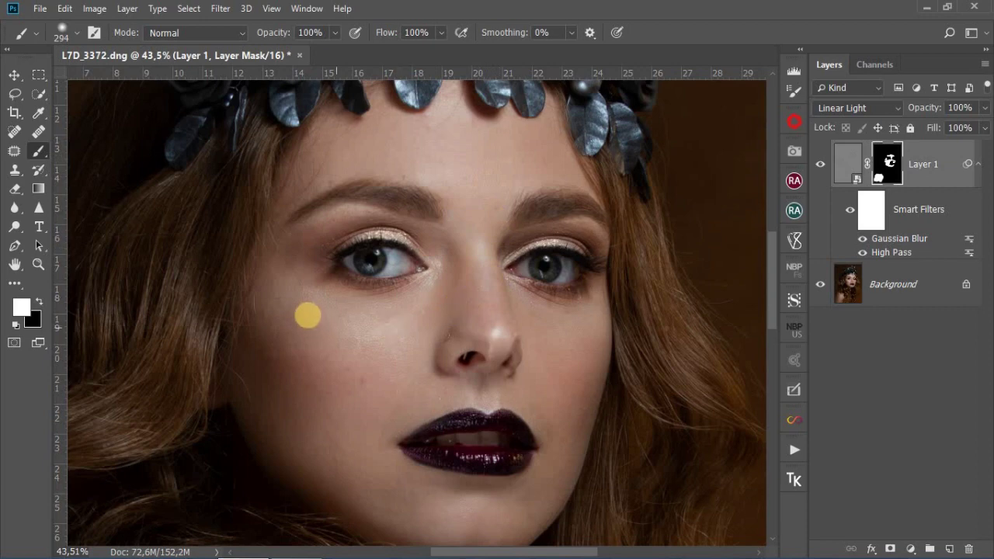
- Brush white on Layer 1's mask over the left and right cheeks beside the nose
left_click(299, 332)
left_click_drag(299, 332, 348, 378)
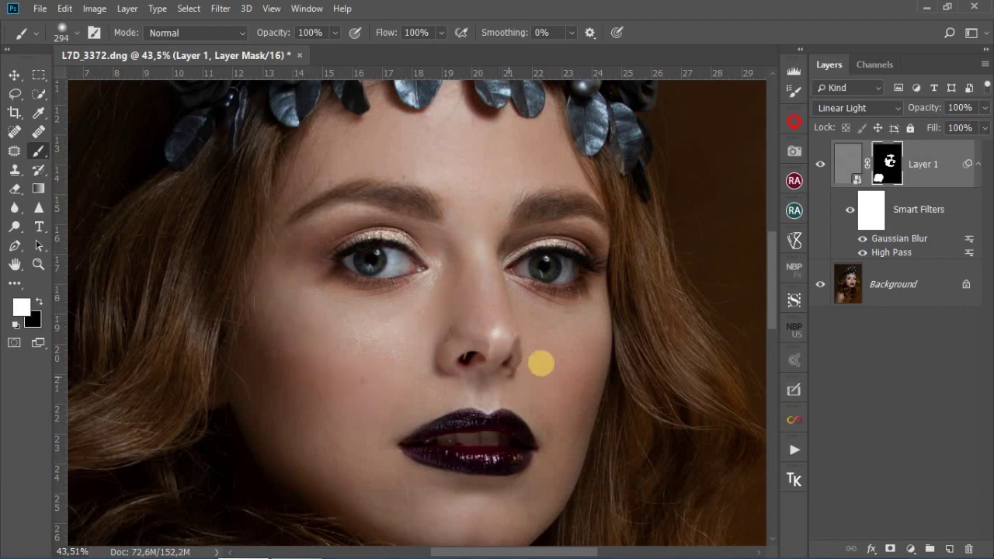
left_click(564, 357)
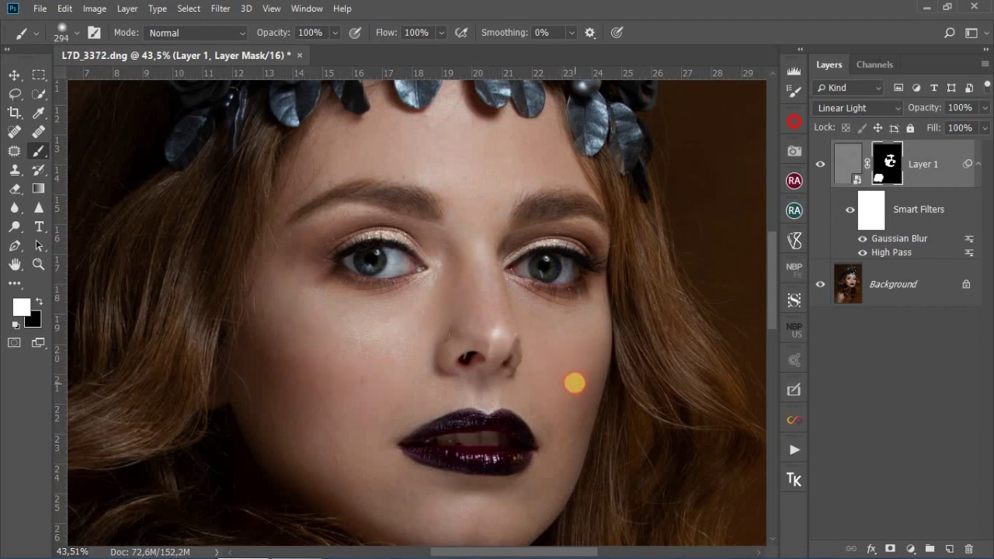